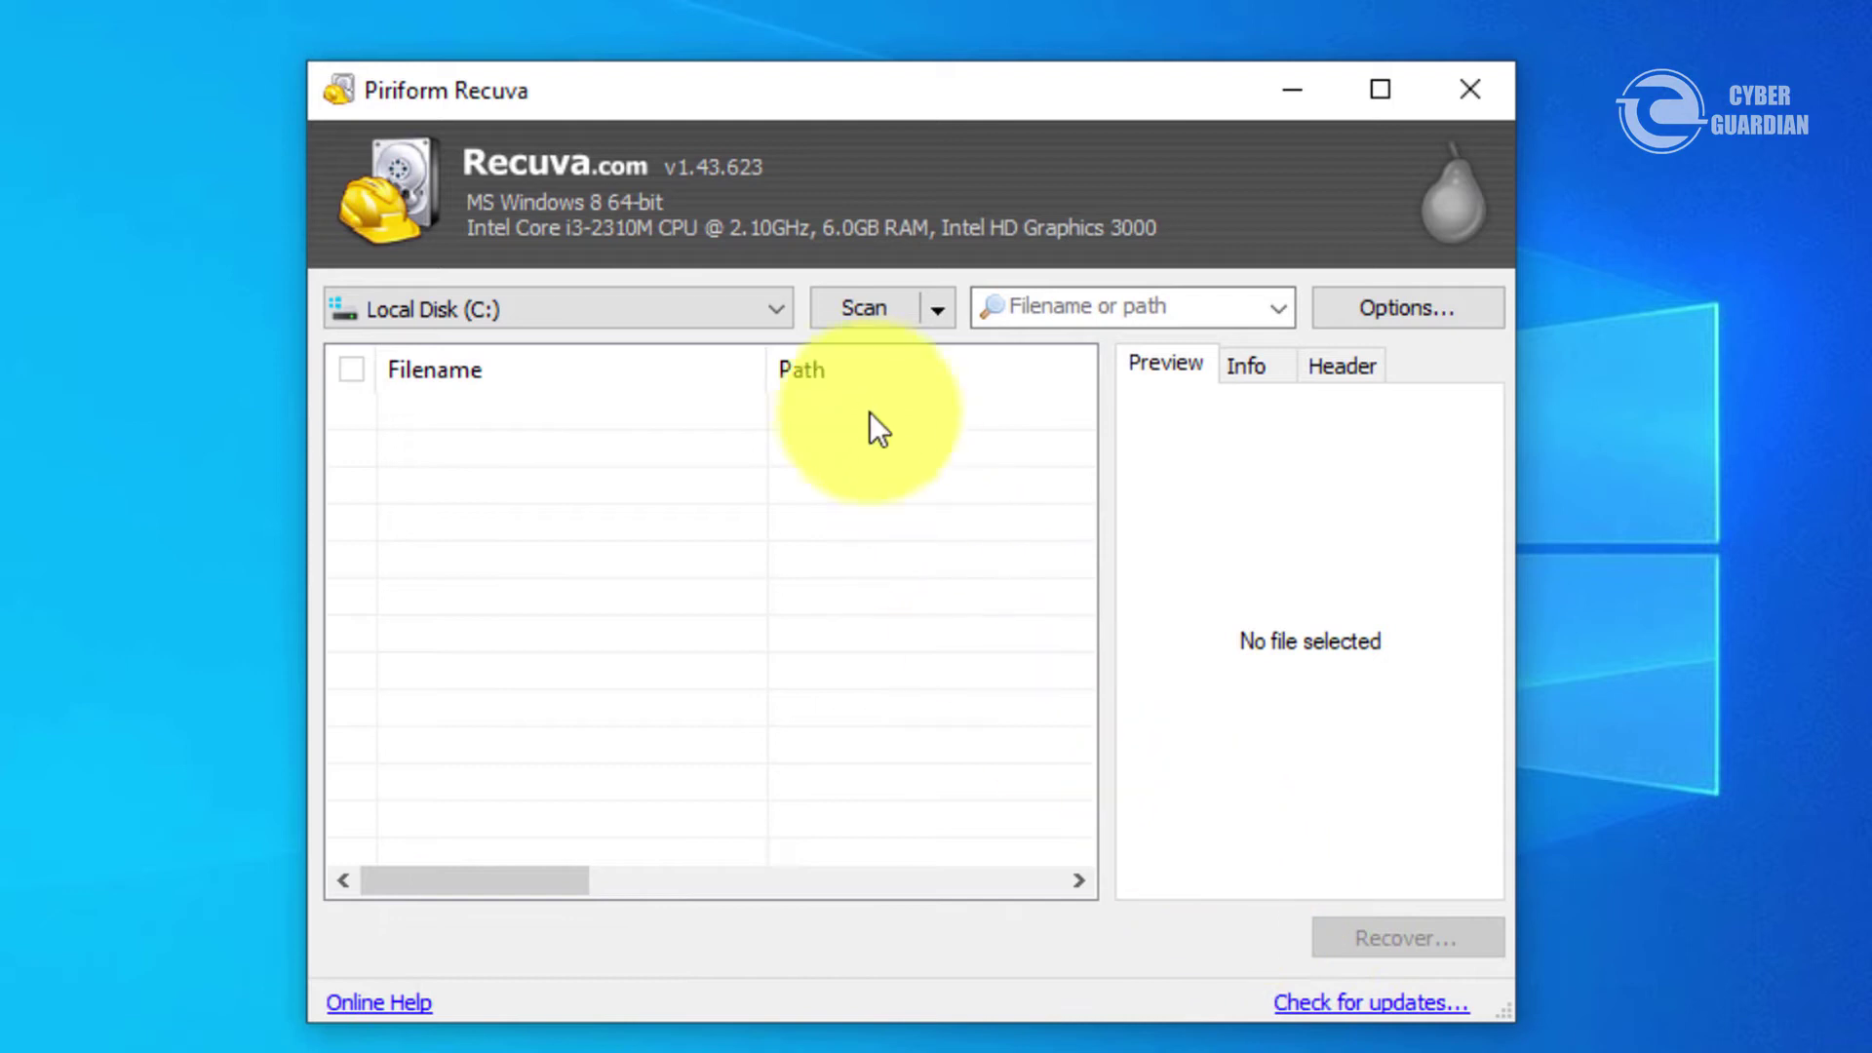
- Choose Local Disk (E:) as the drive to scan for deleted files
left_click(769, 317)
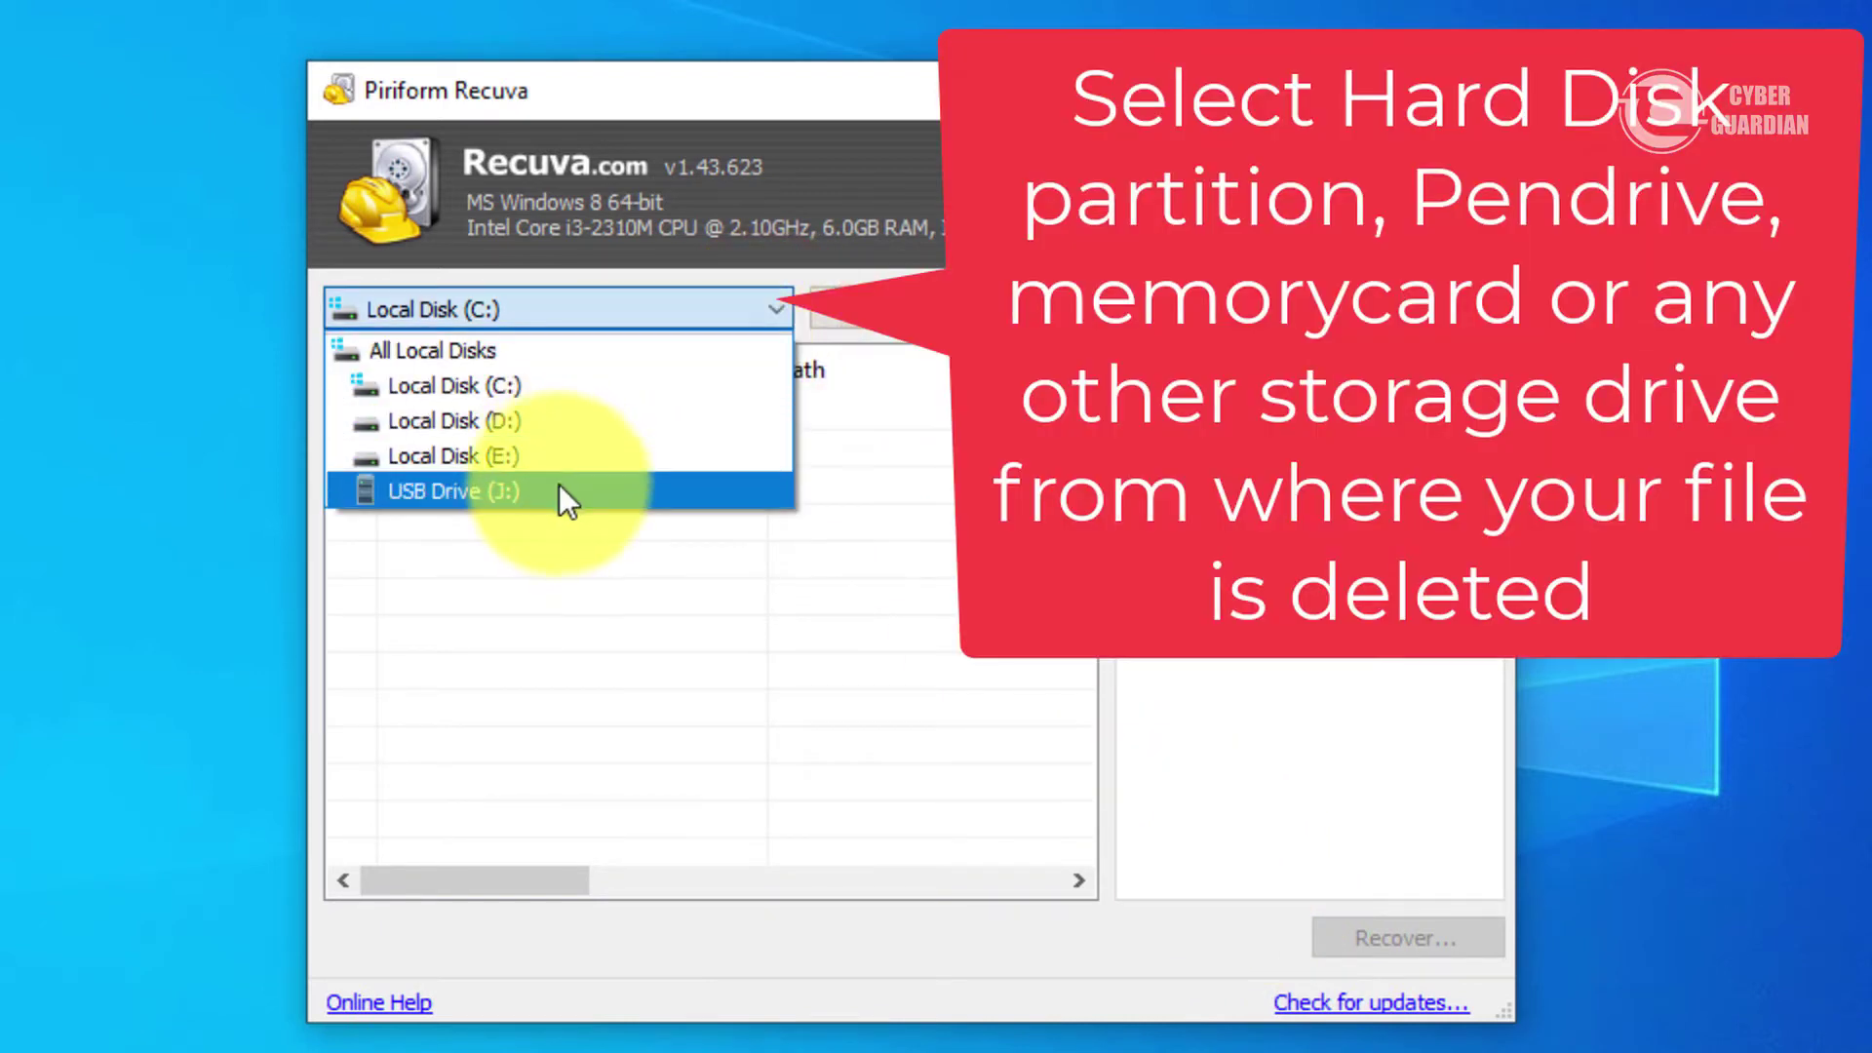
left_click(478, 457)
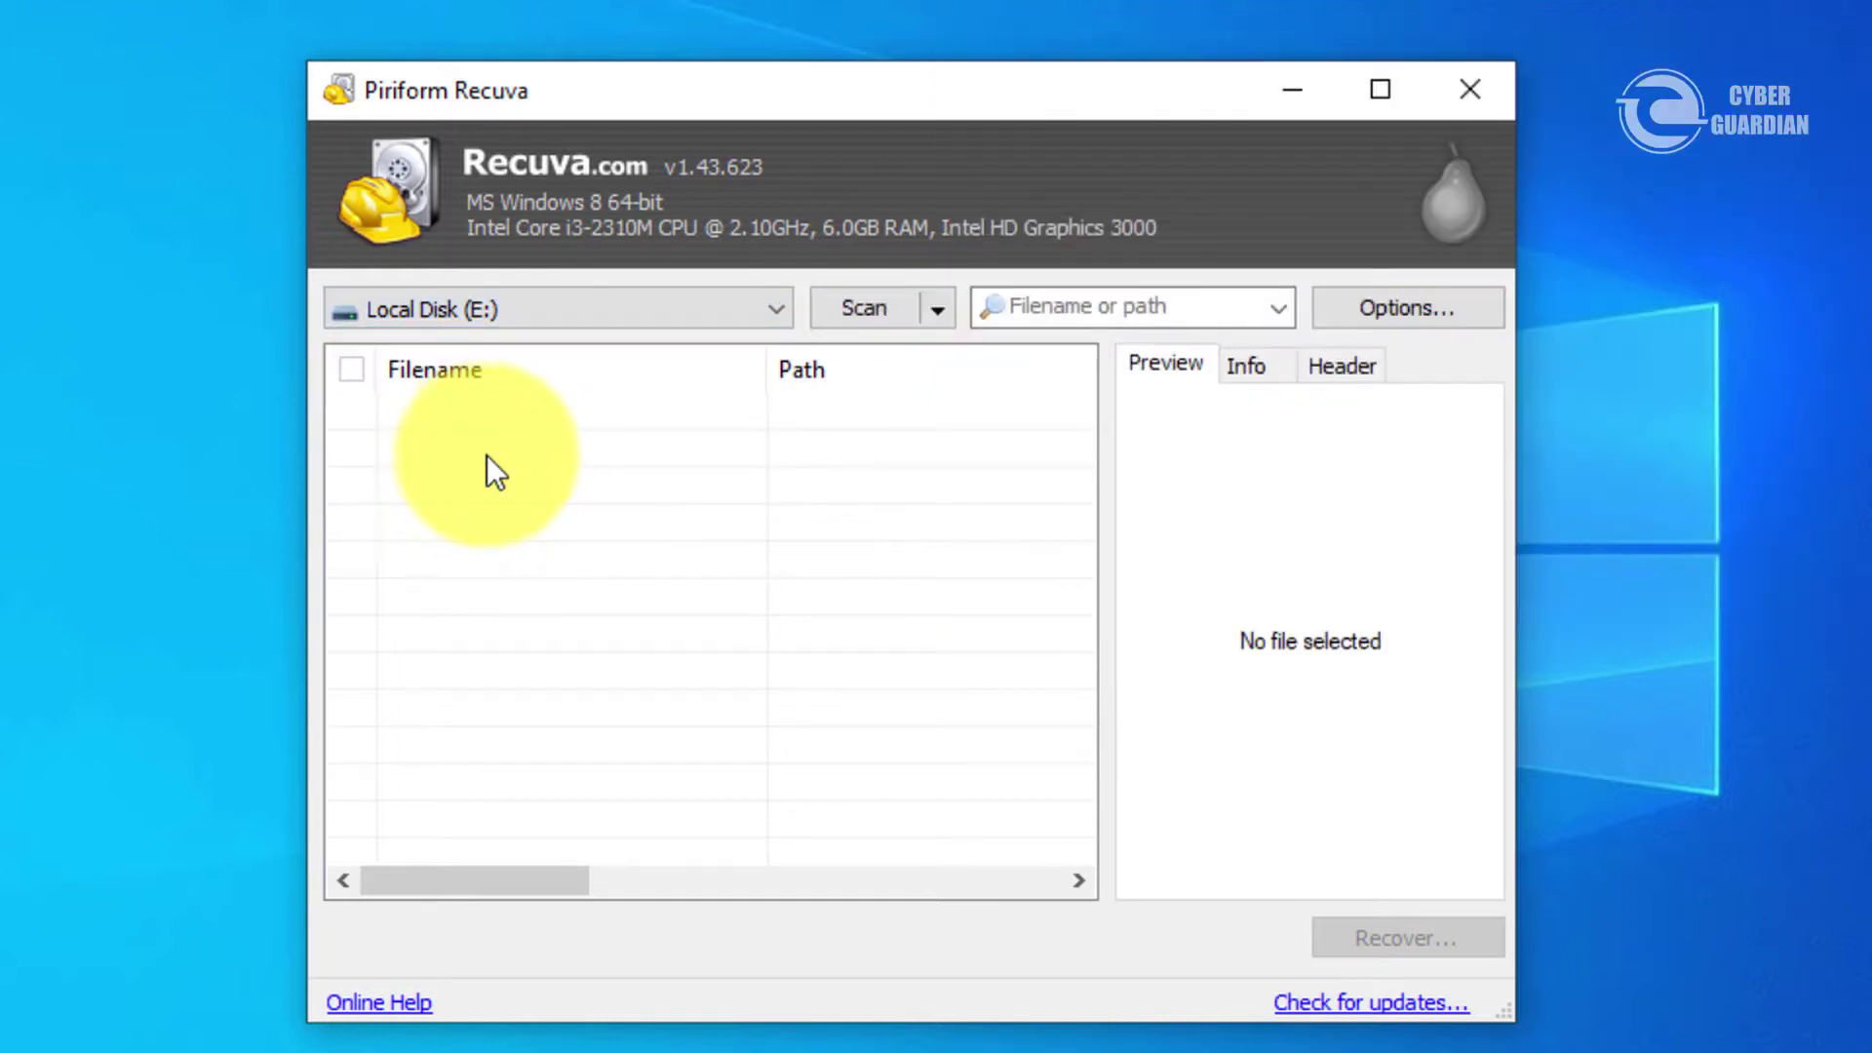
left_click(938, 309)
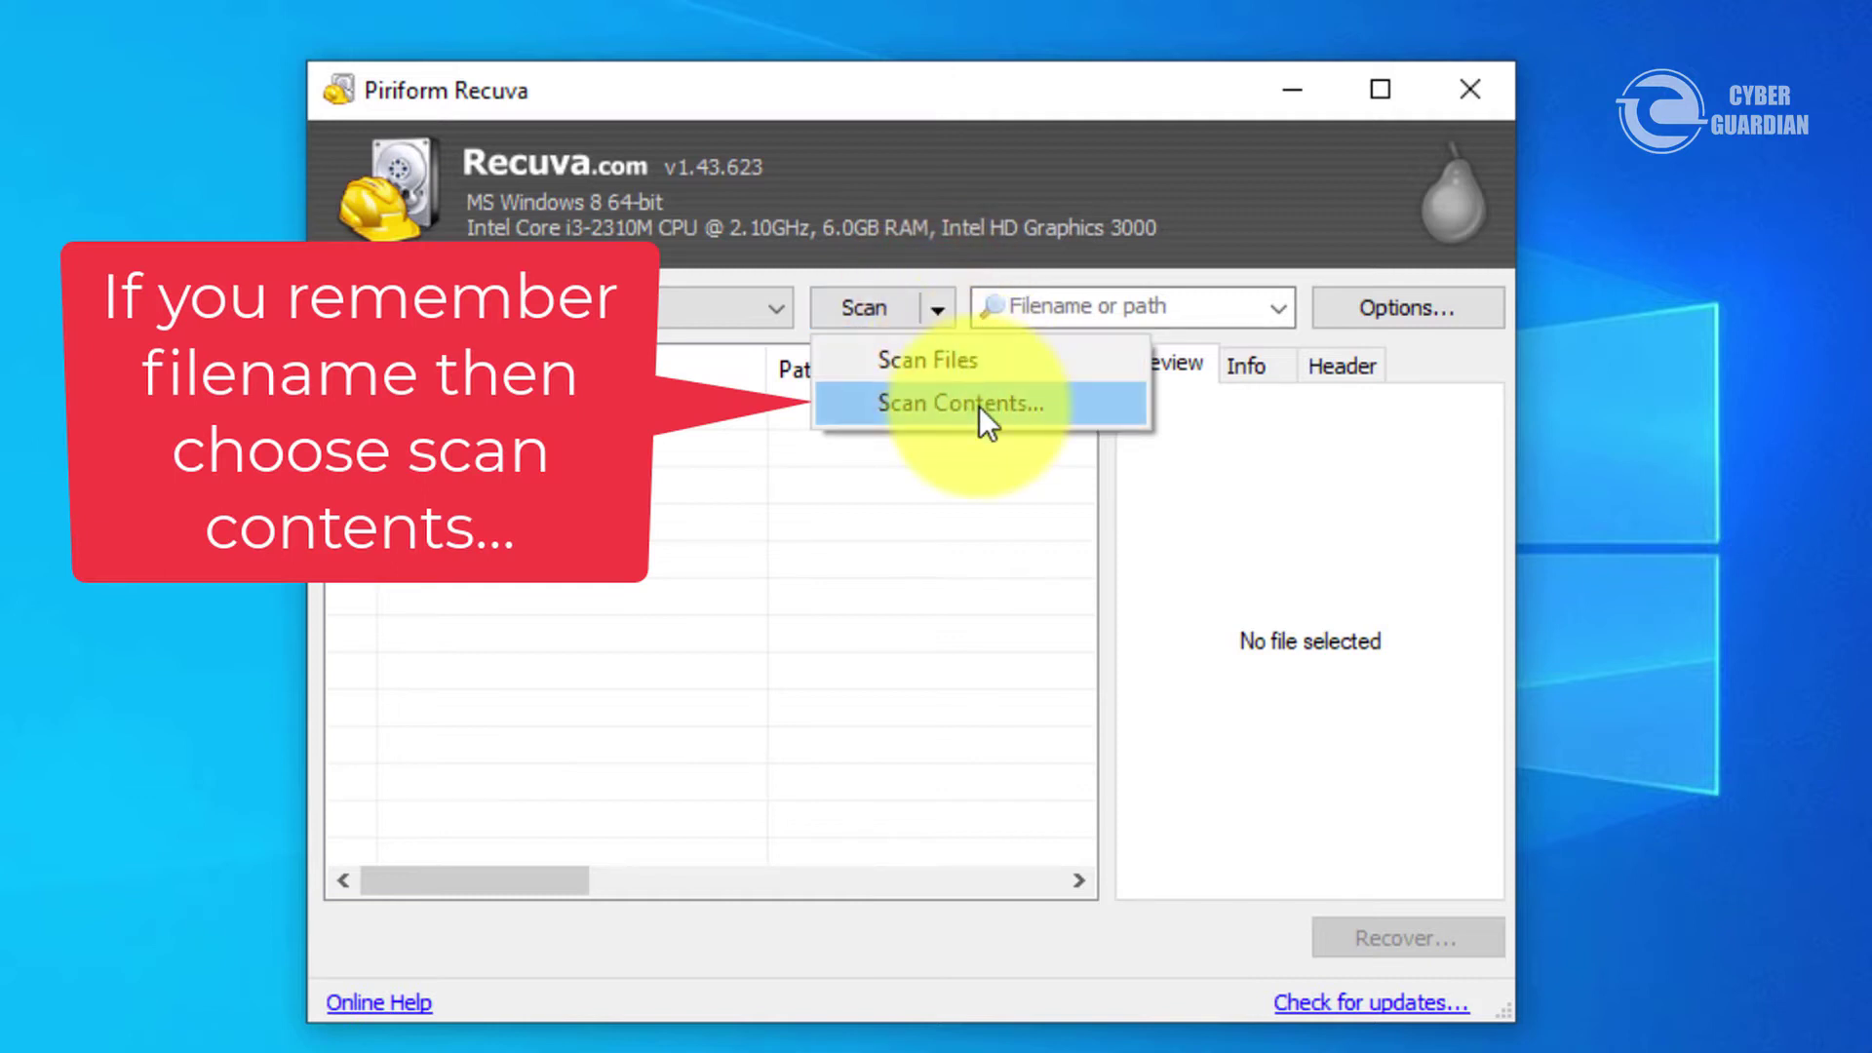
left_click(979, 405)
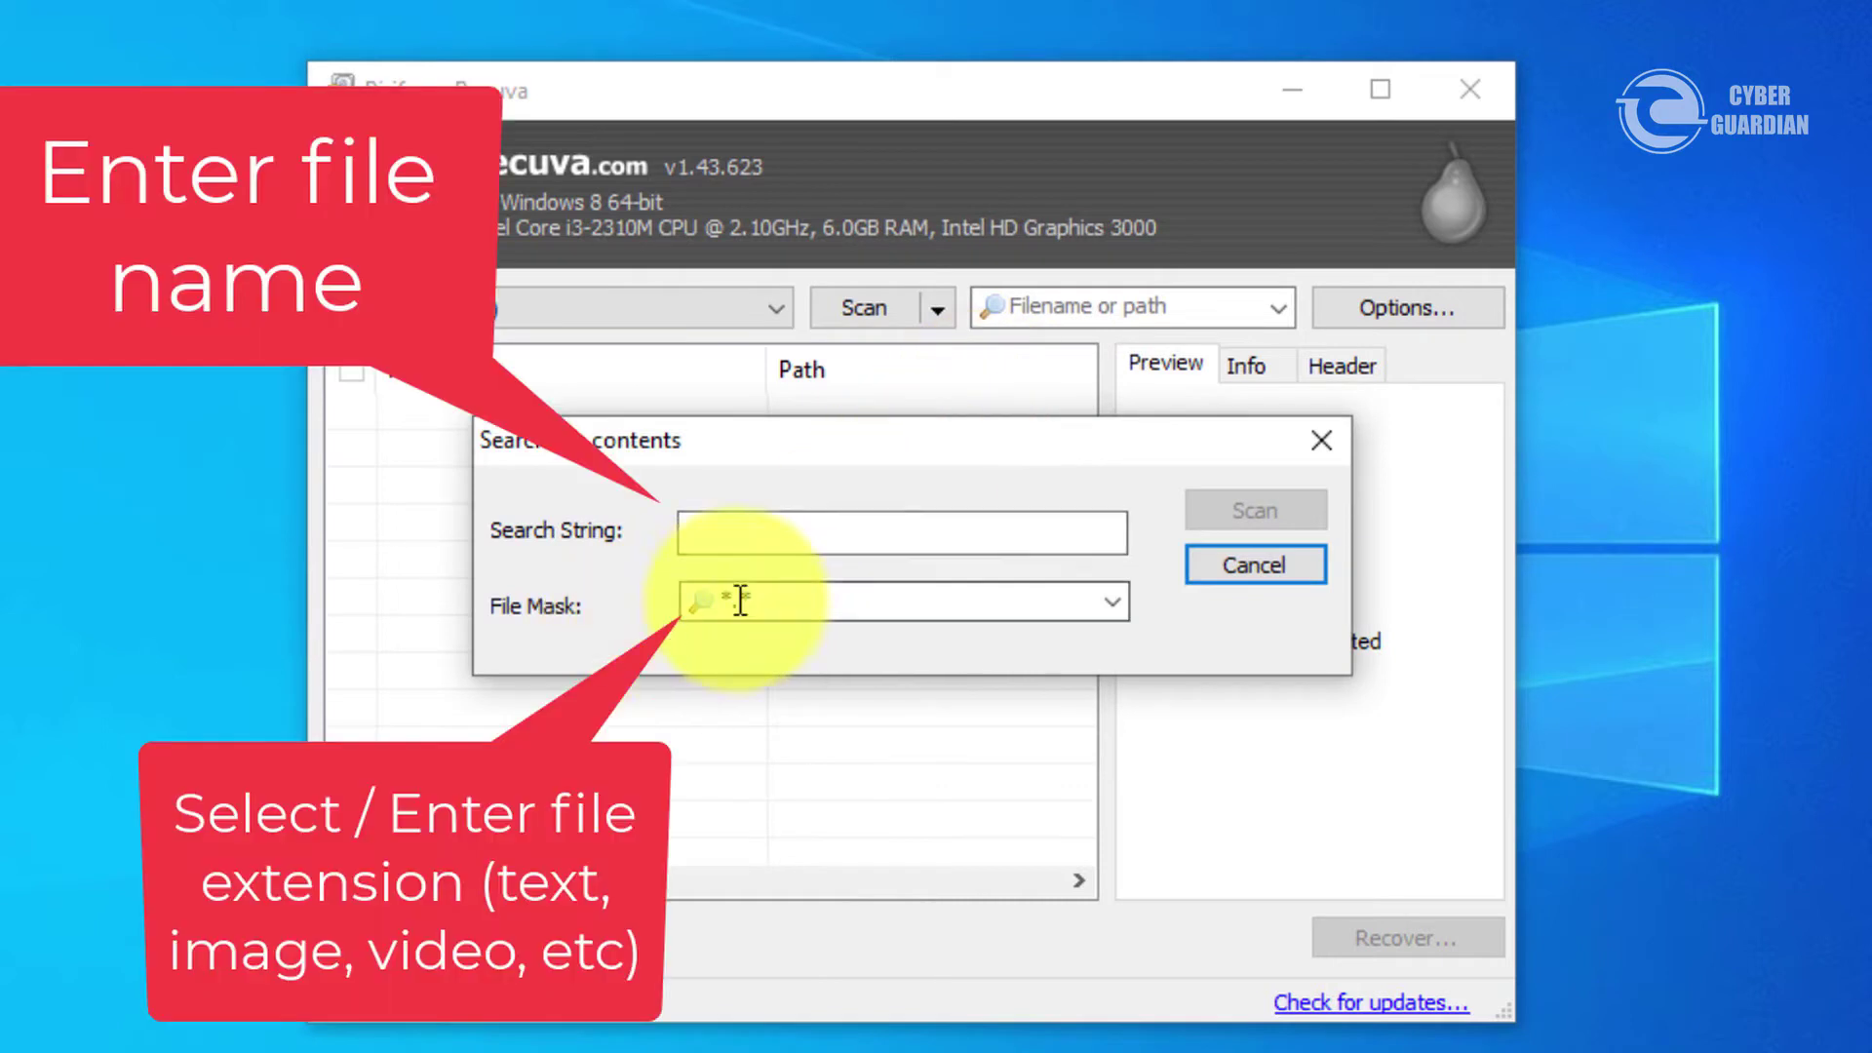
left_click(1111, 608)
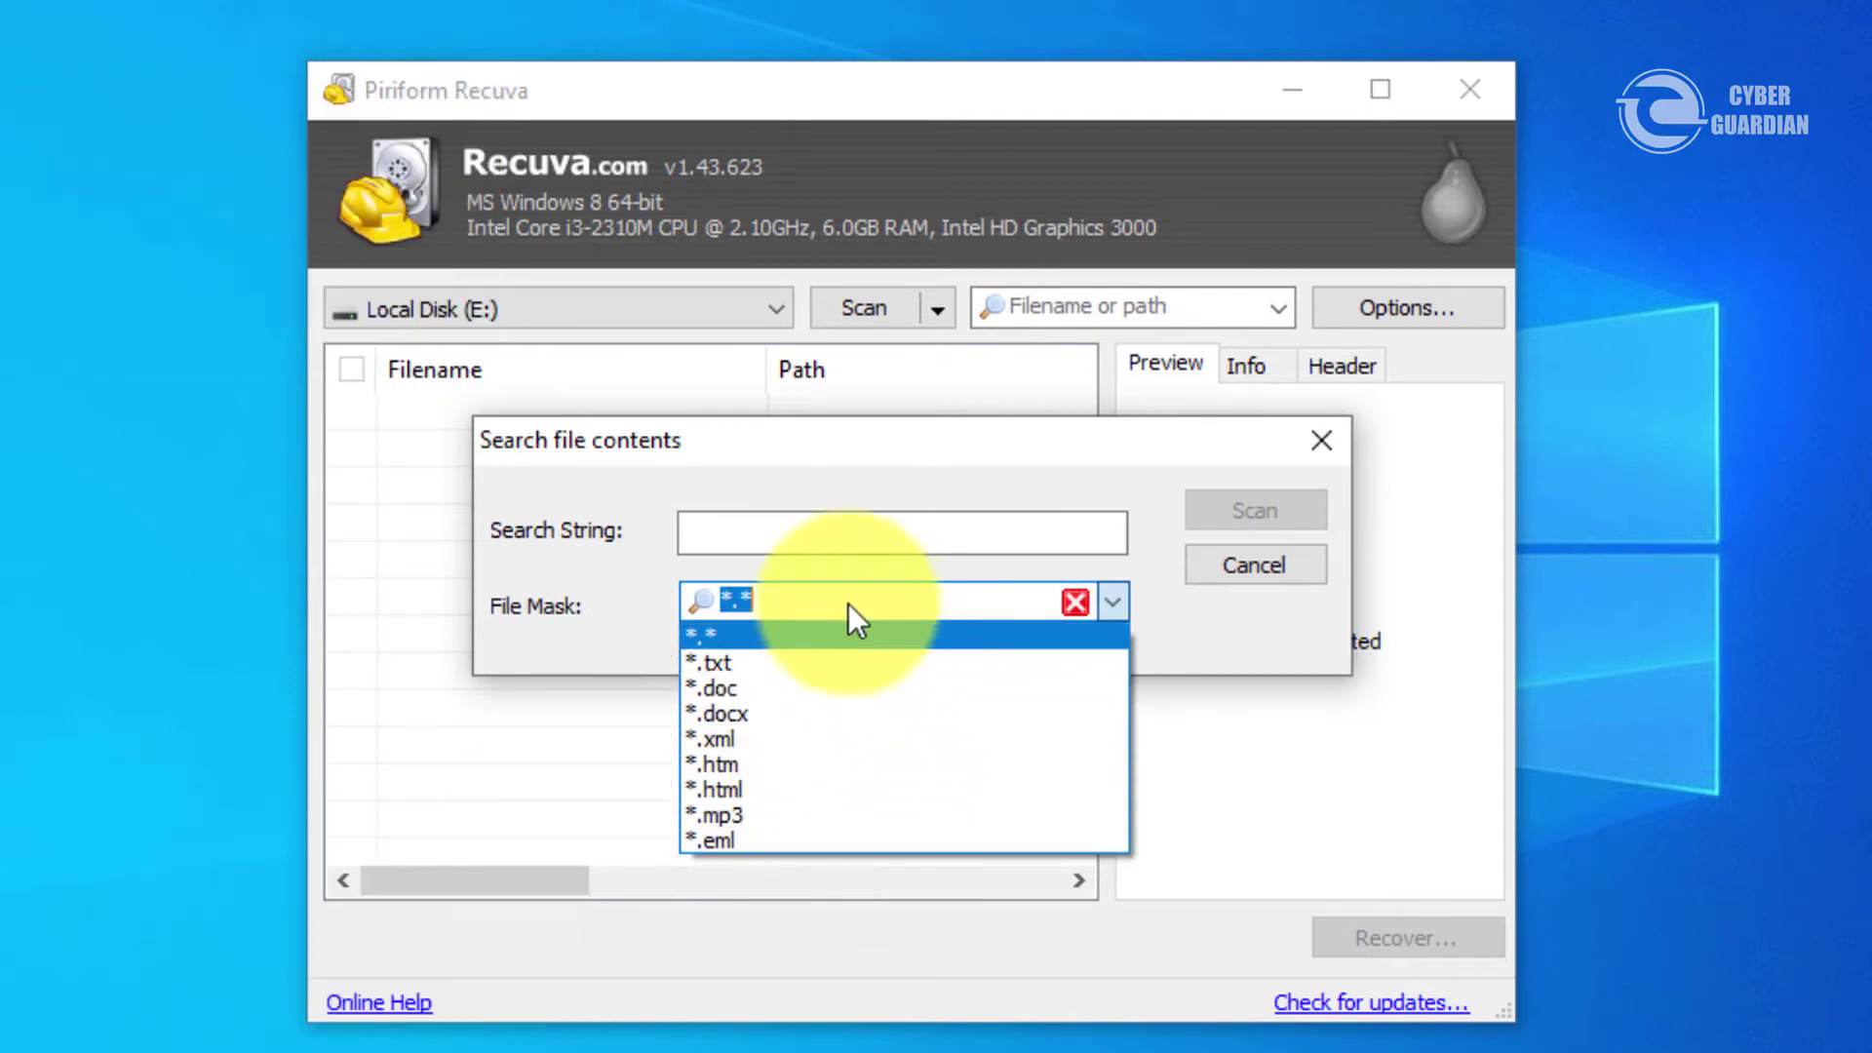
left_click(841, 603)
left_click(798, 603)
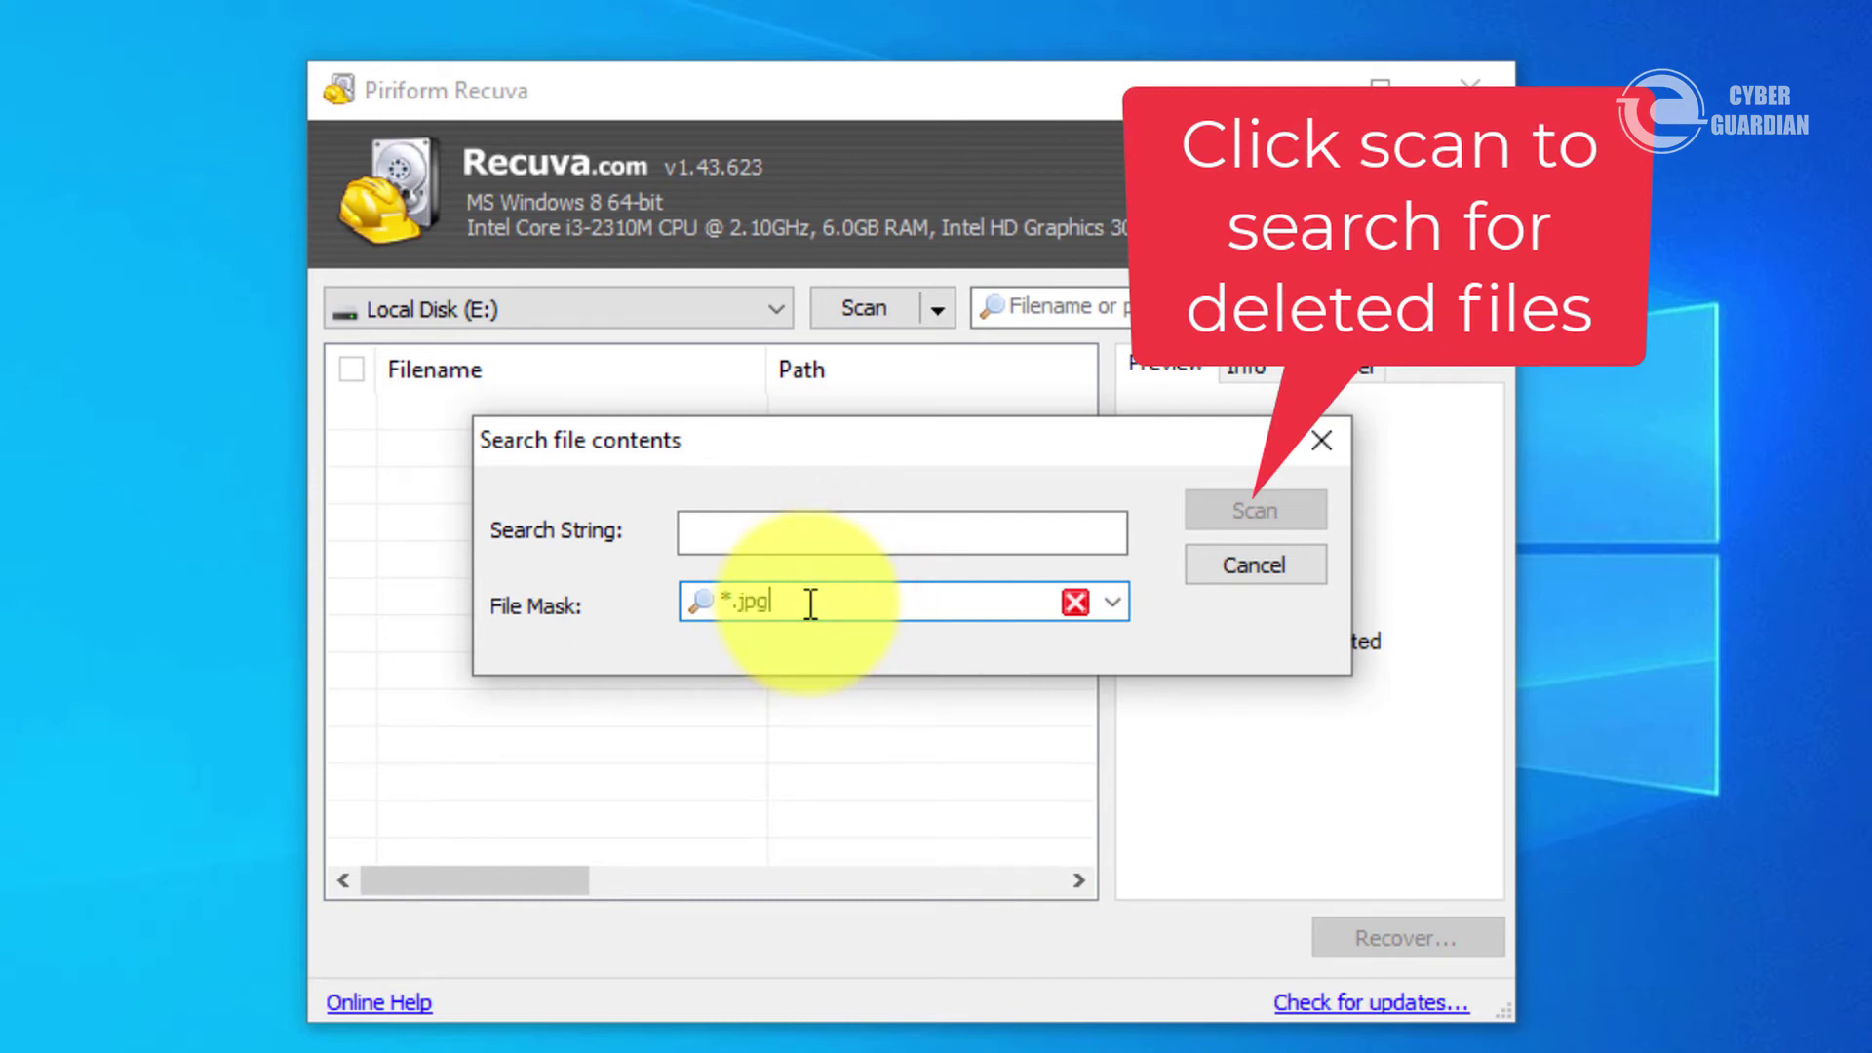
left_click(1287, 580)
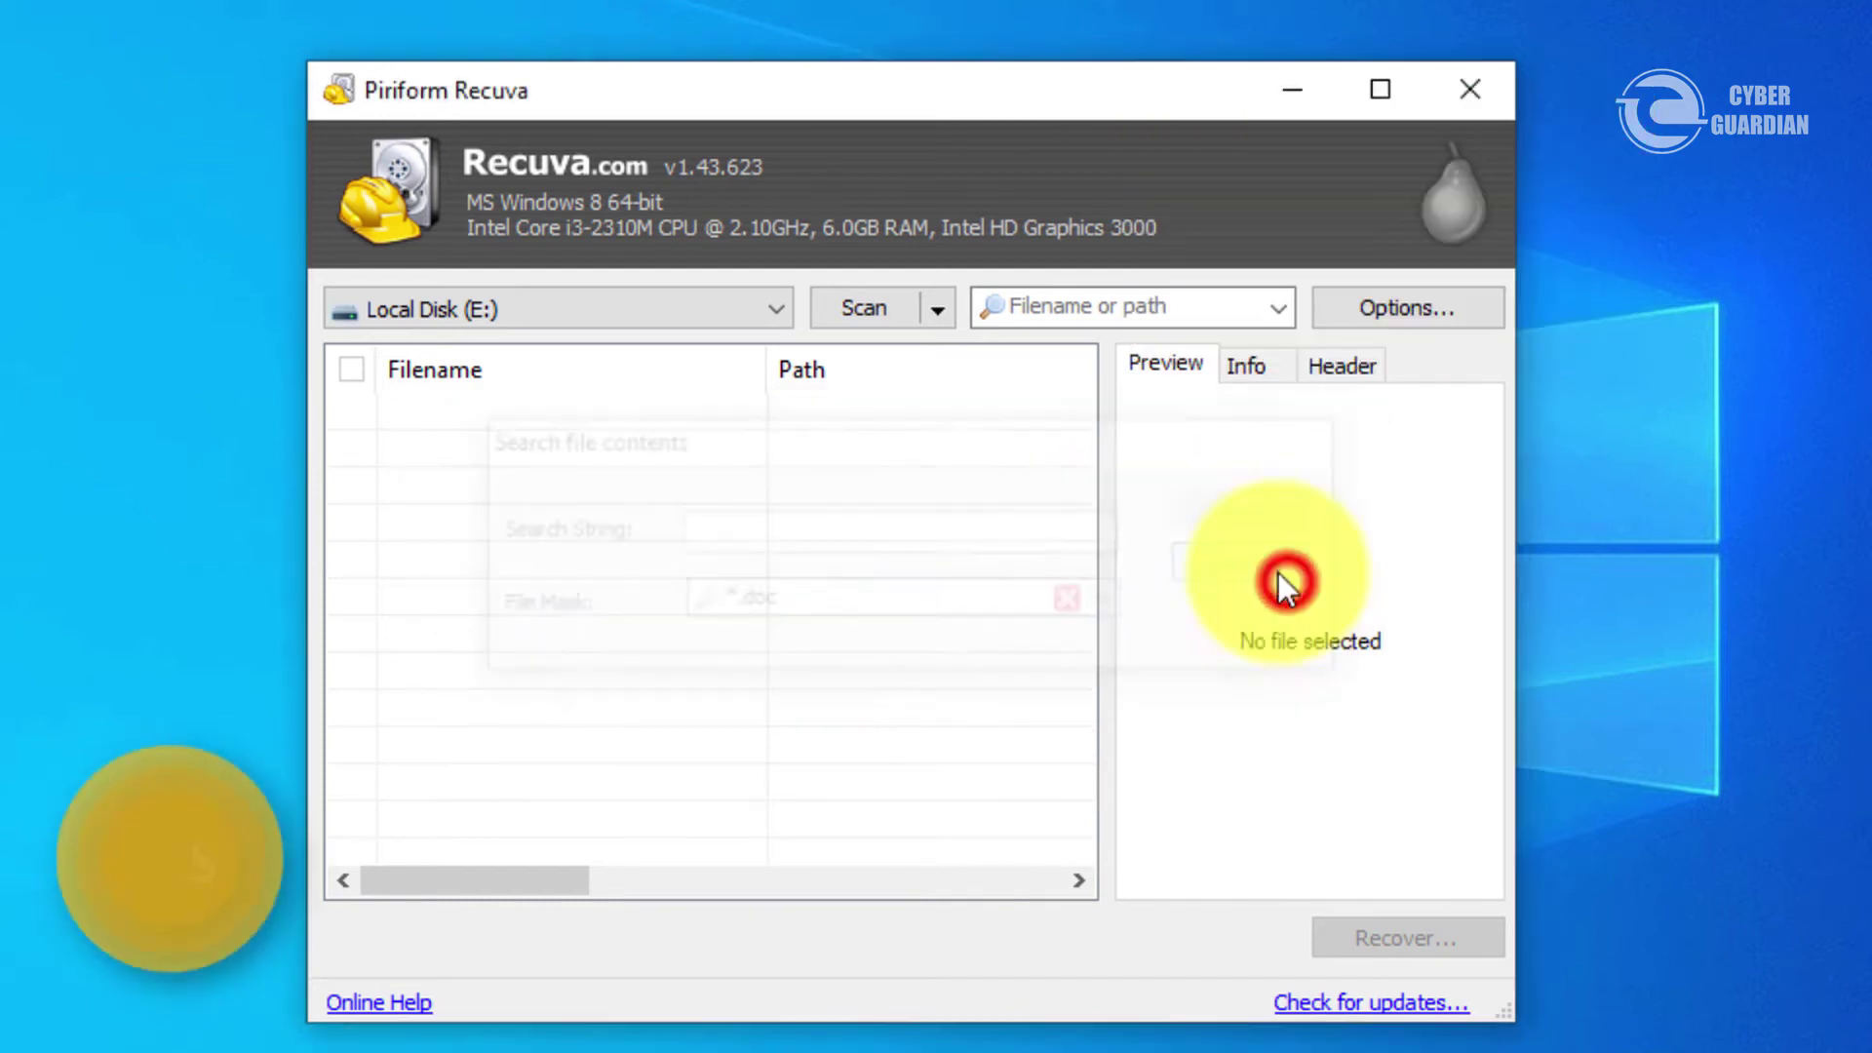
- Run a Scan Files search on Local Disk (E:) and look through the deleted files found
left_click(934, 309)
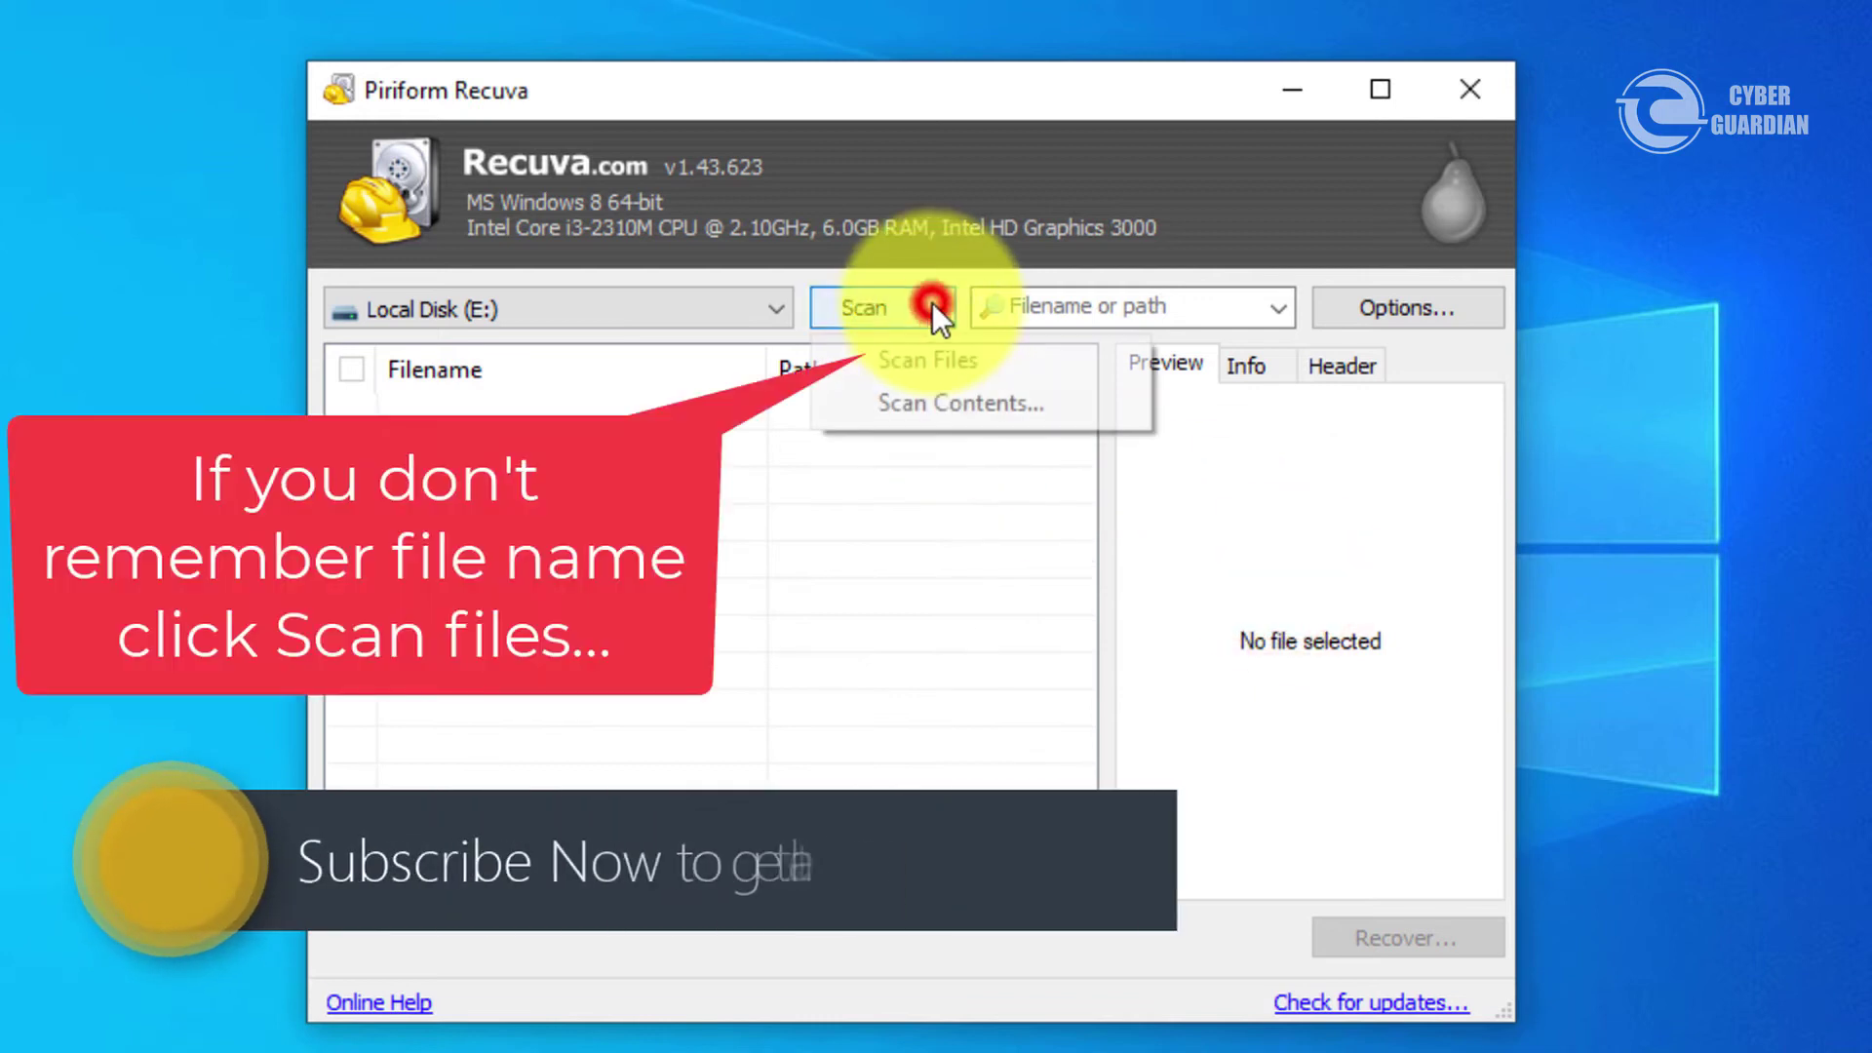
left_click(960, 362)
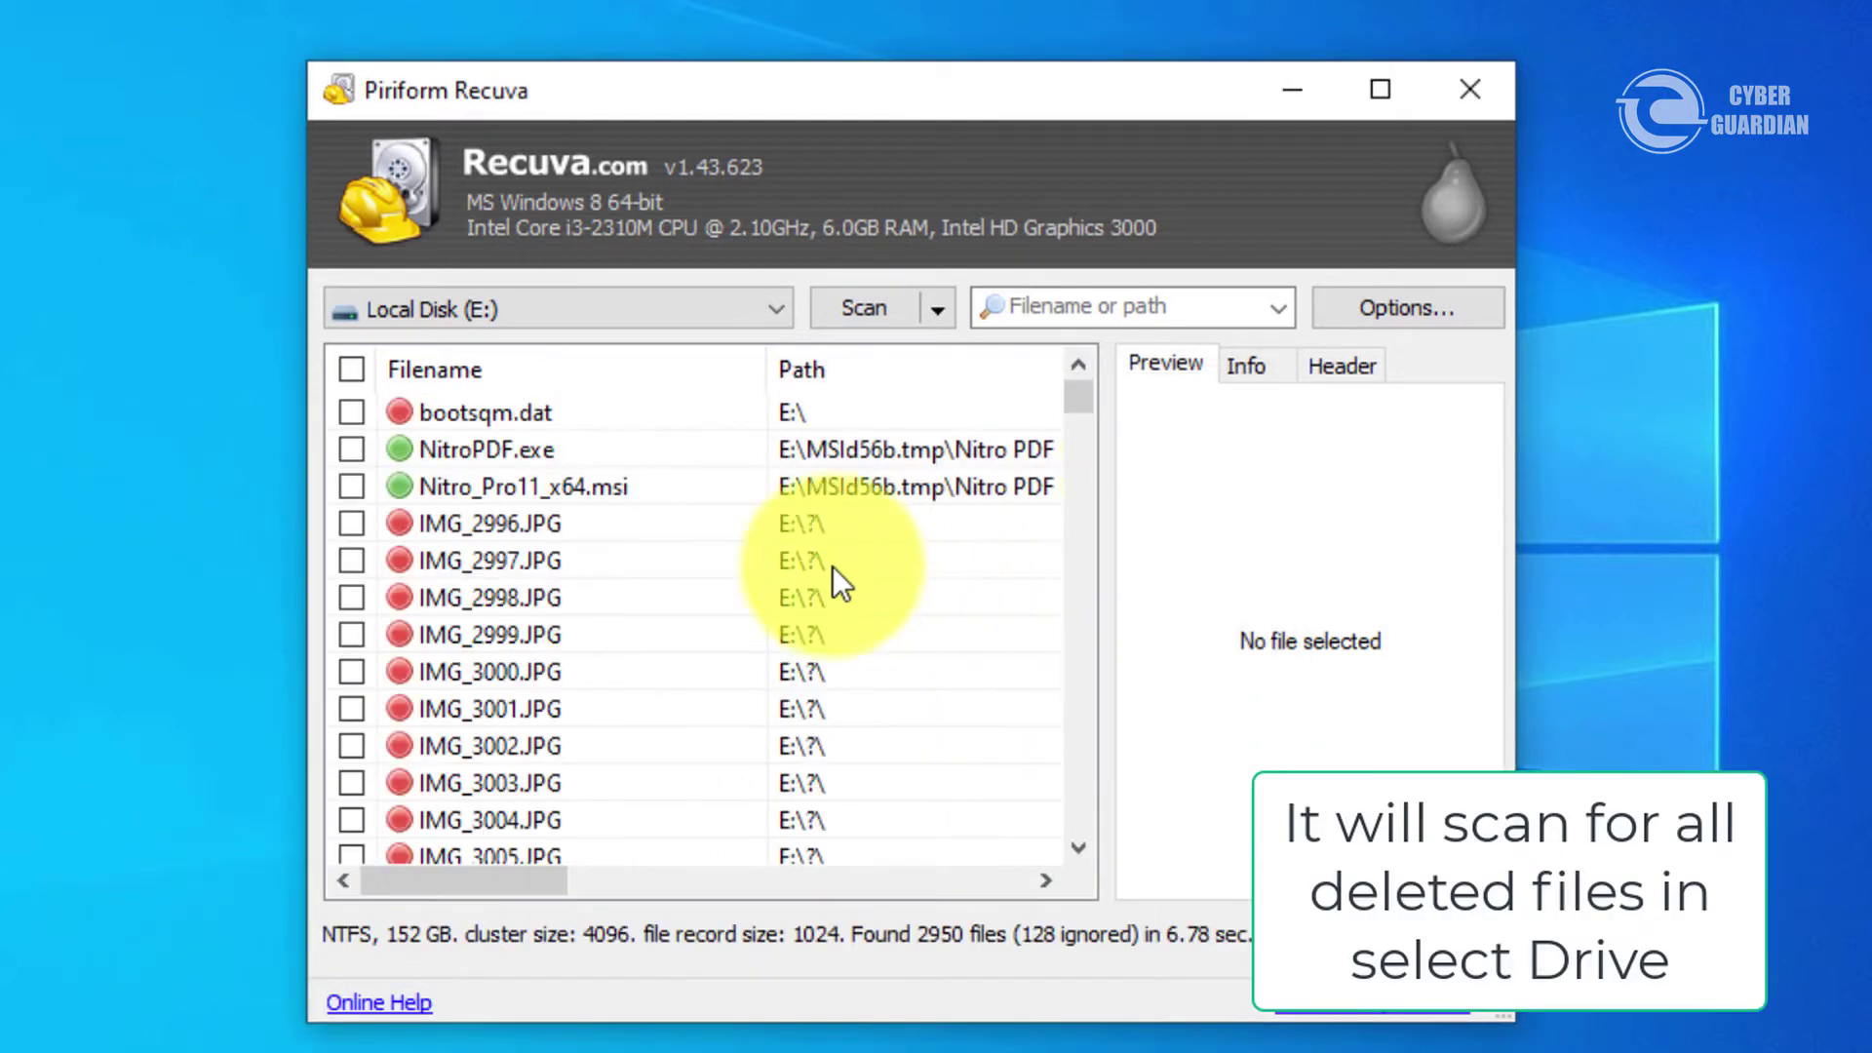
scroll(513, 653, "down", 15)
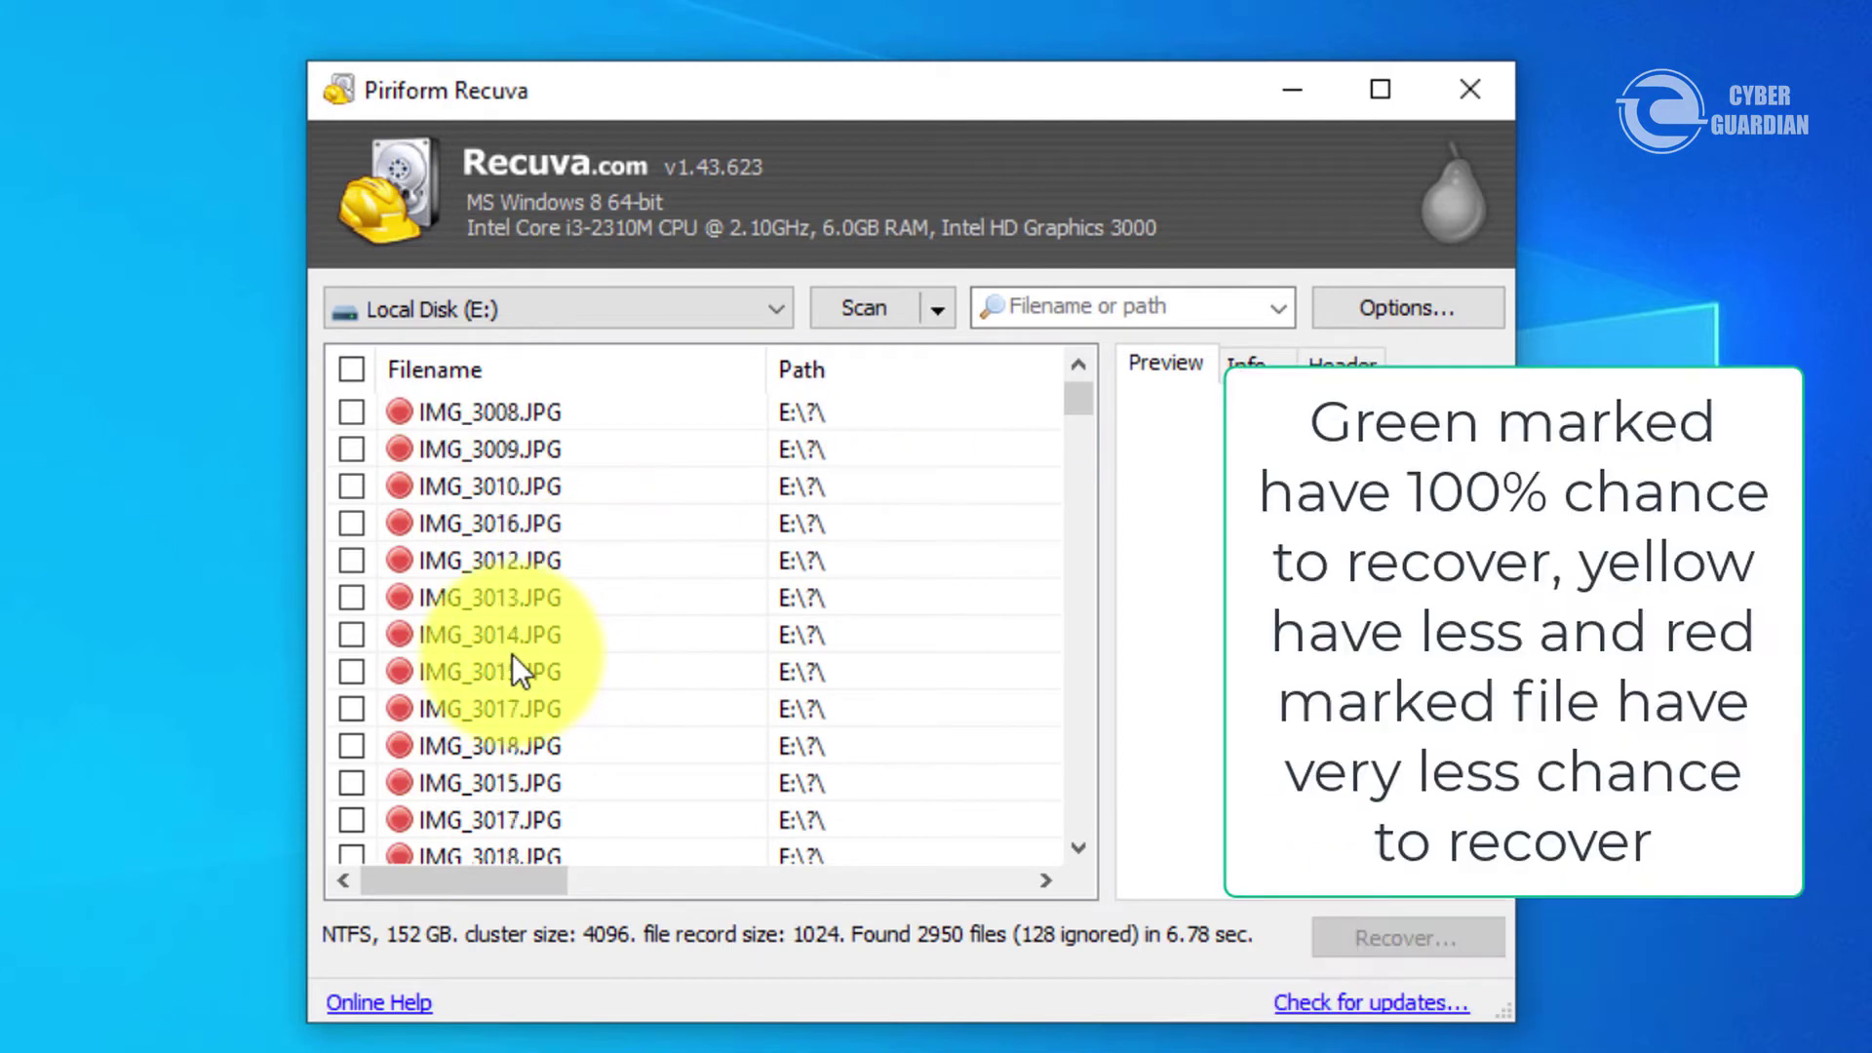
scroll(512, 646, "down", 20)
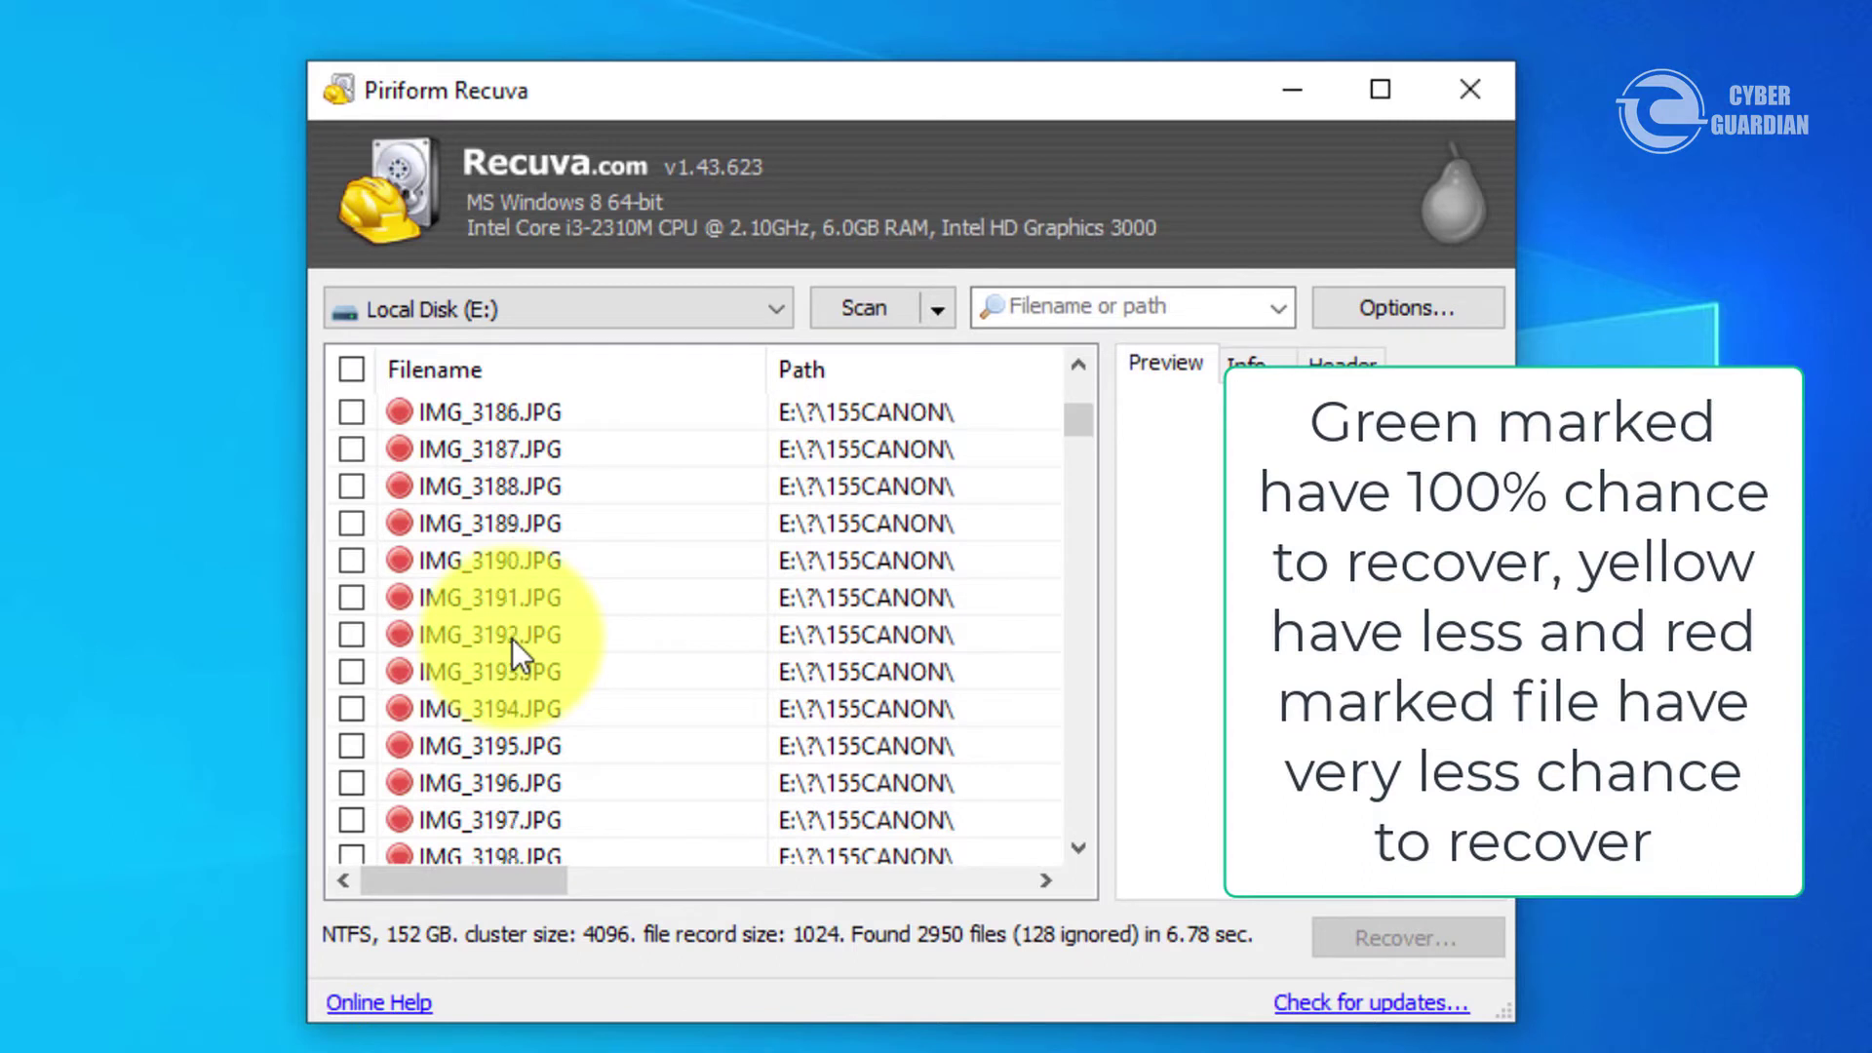
scroll(512, 639, "up", 5)
left_click_drag(1081, 410, 1060, 369)
left_click(623, 629)
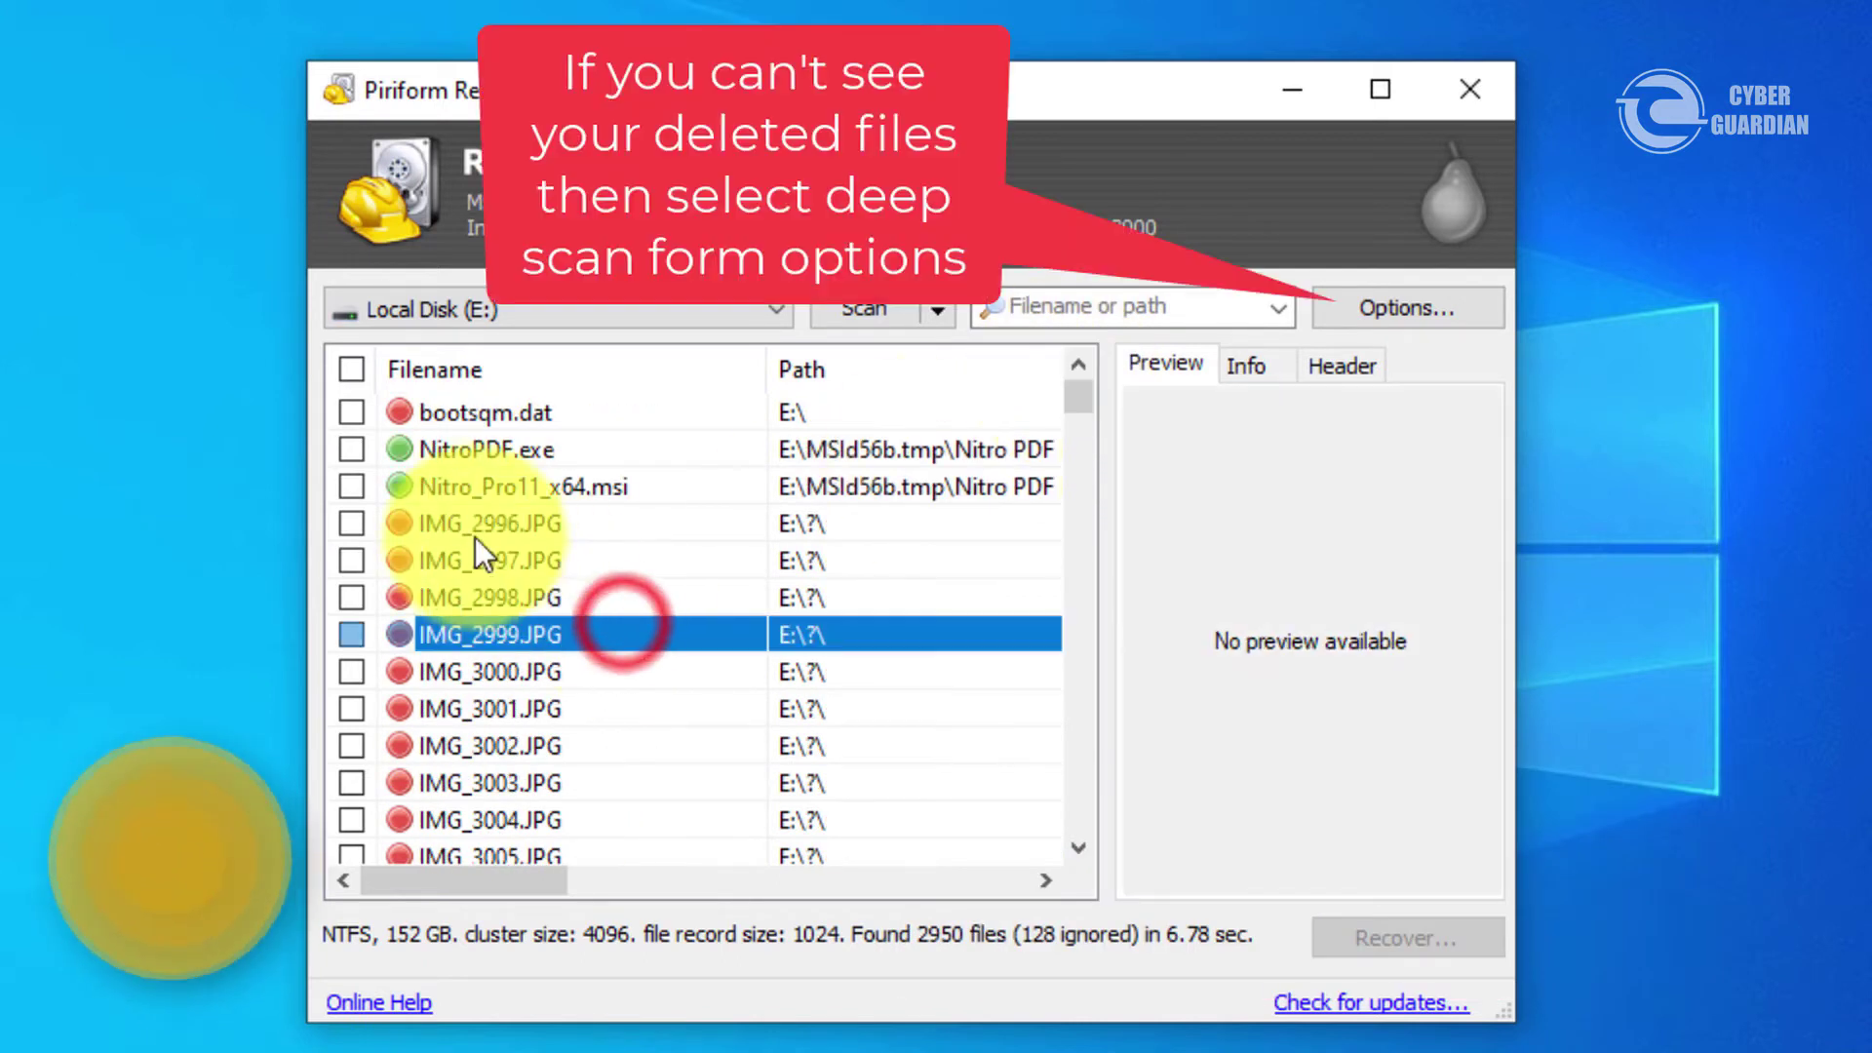
left_click(472, 511)
left_click(473, 451)
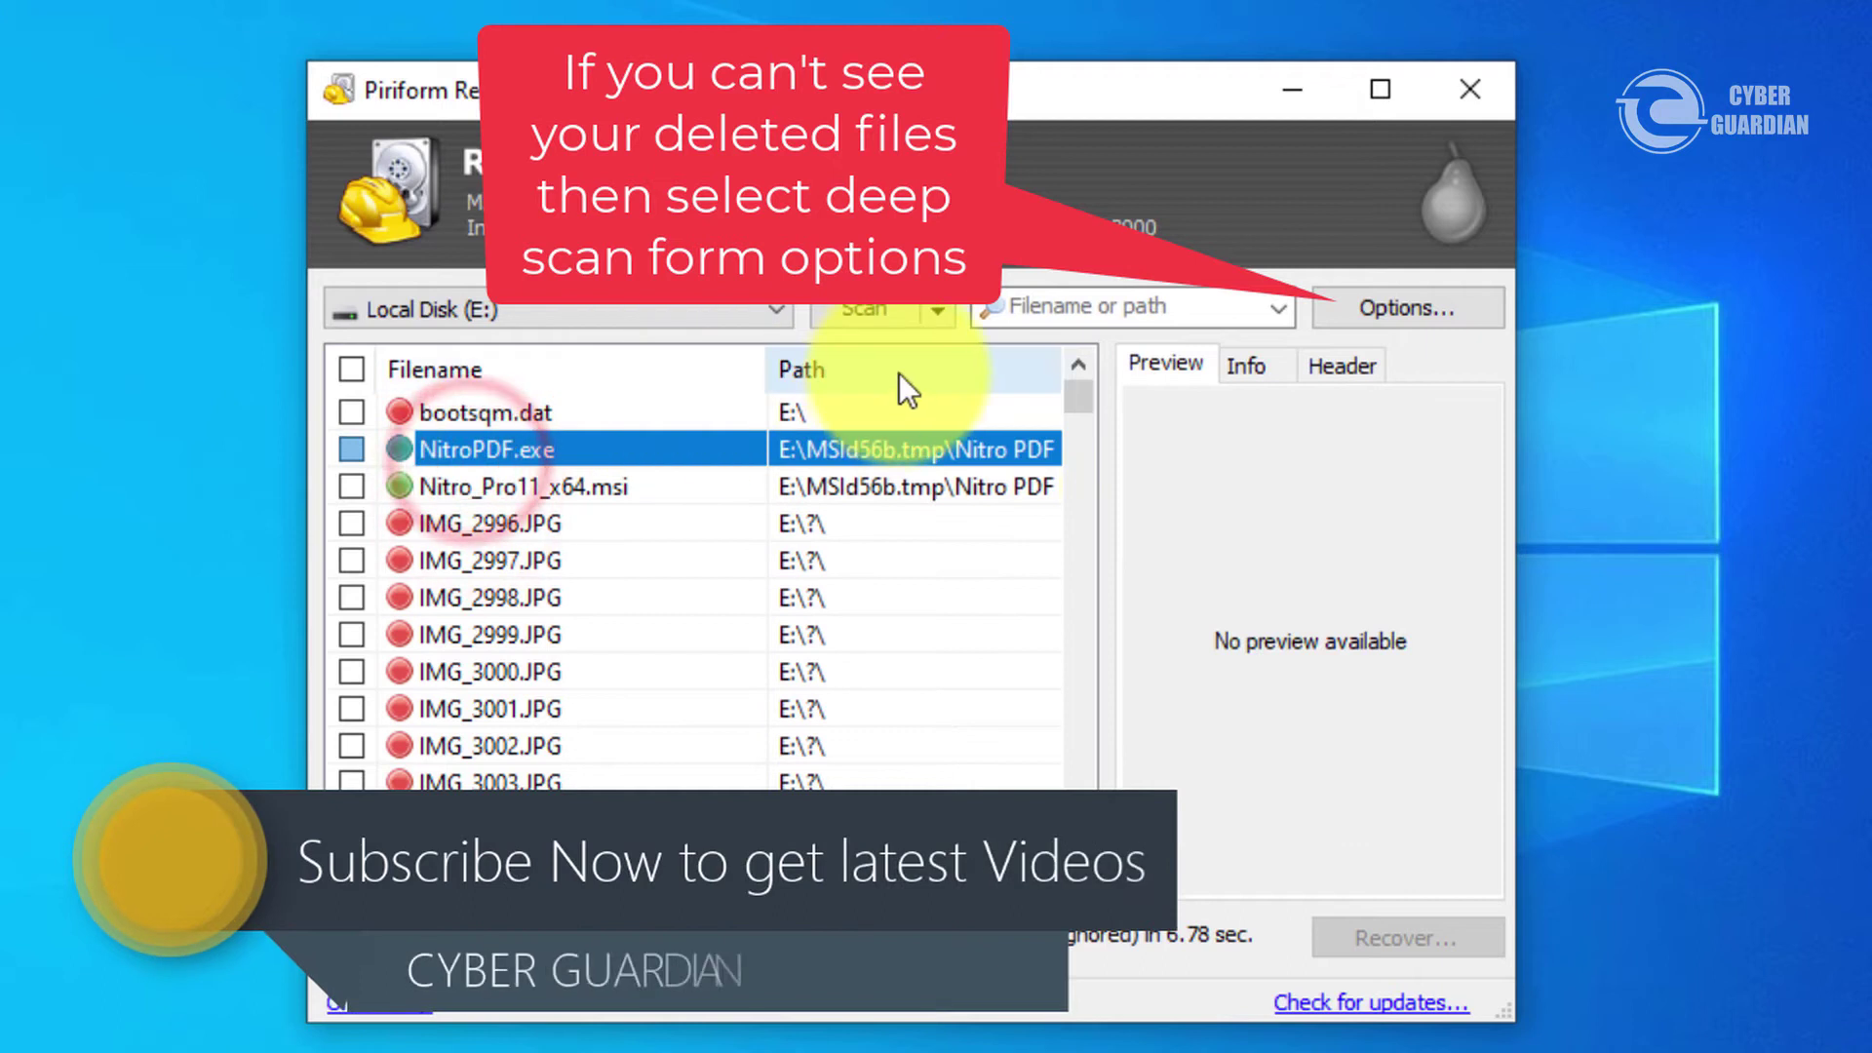
- Set the scanning options to show files found in hidden system directories and securely overwritten files
left_click(1345, 304)
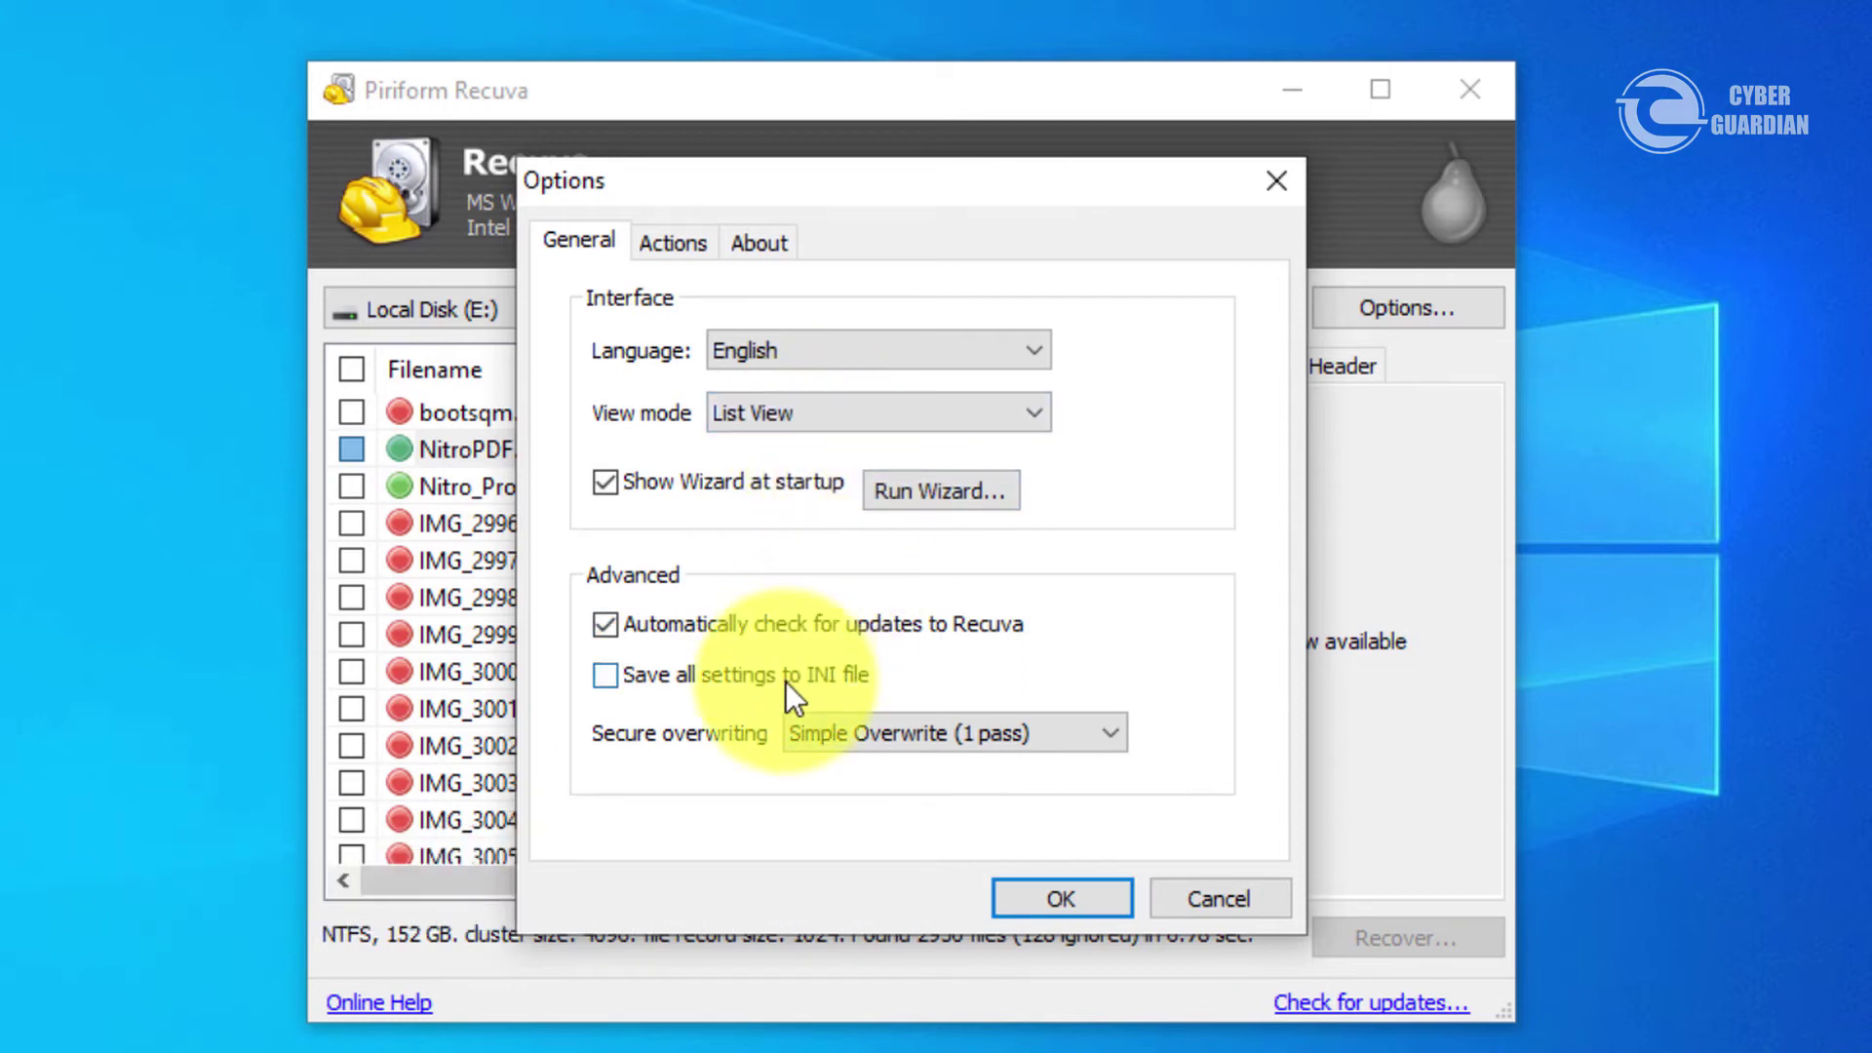
left_click(657, 239)
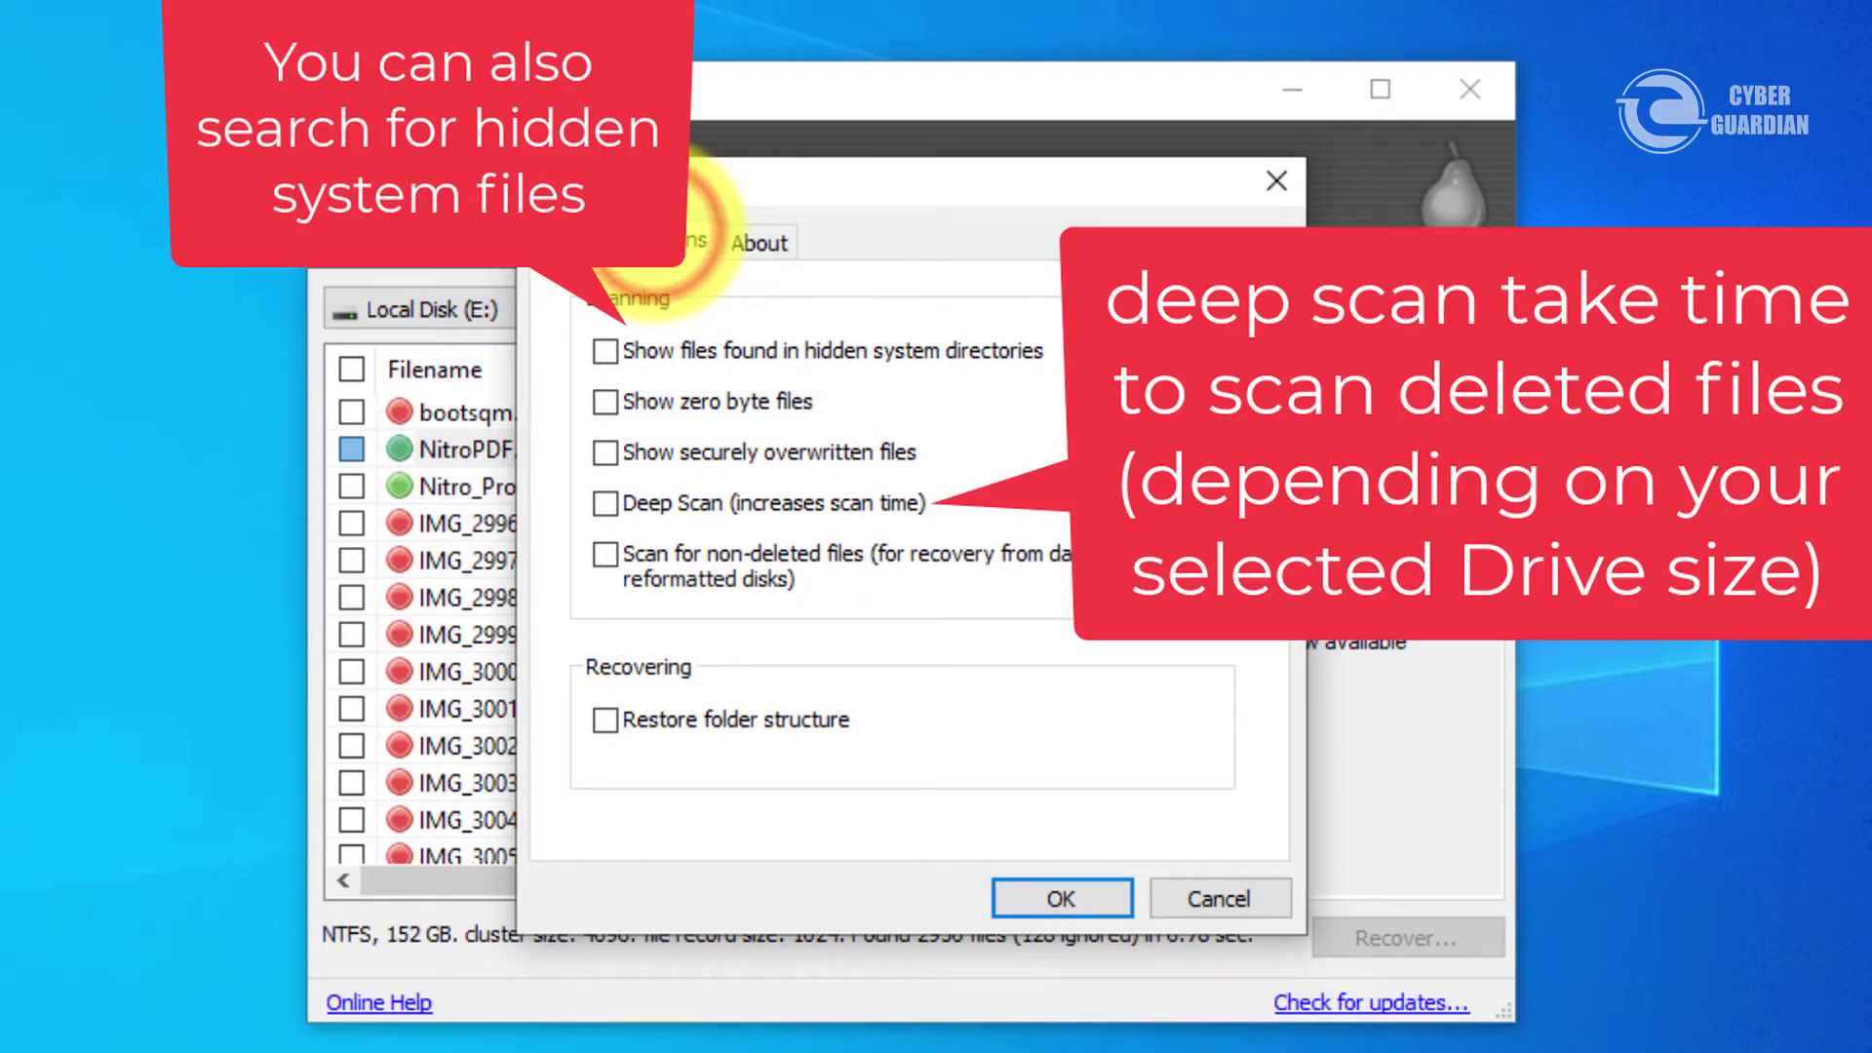
left_click(662, 347)
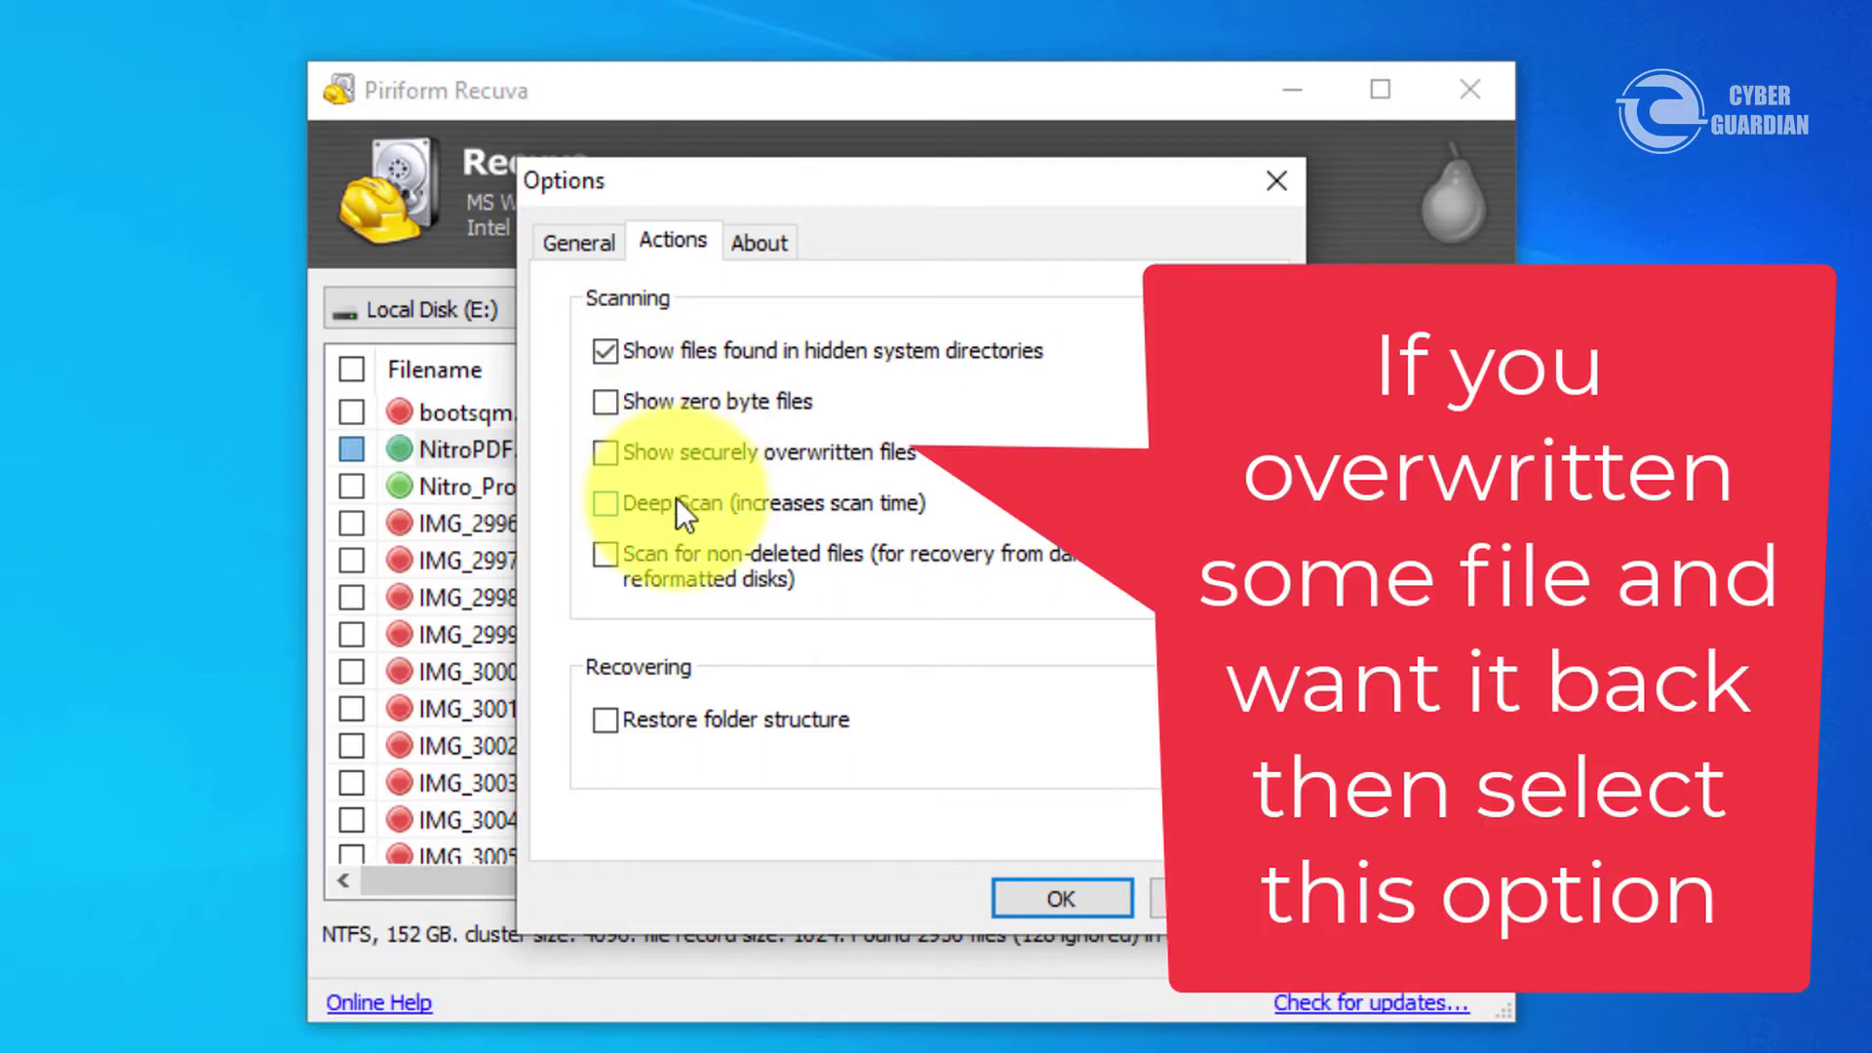
left_click(664, 452)
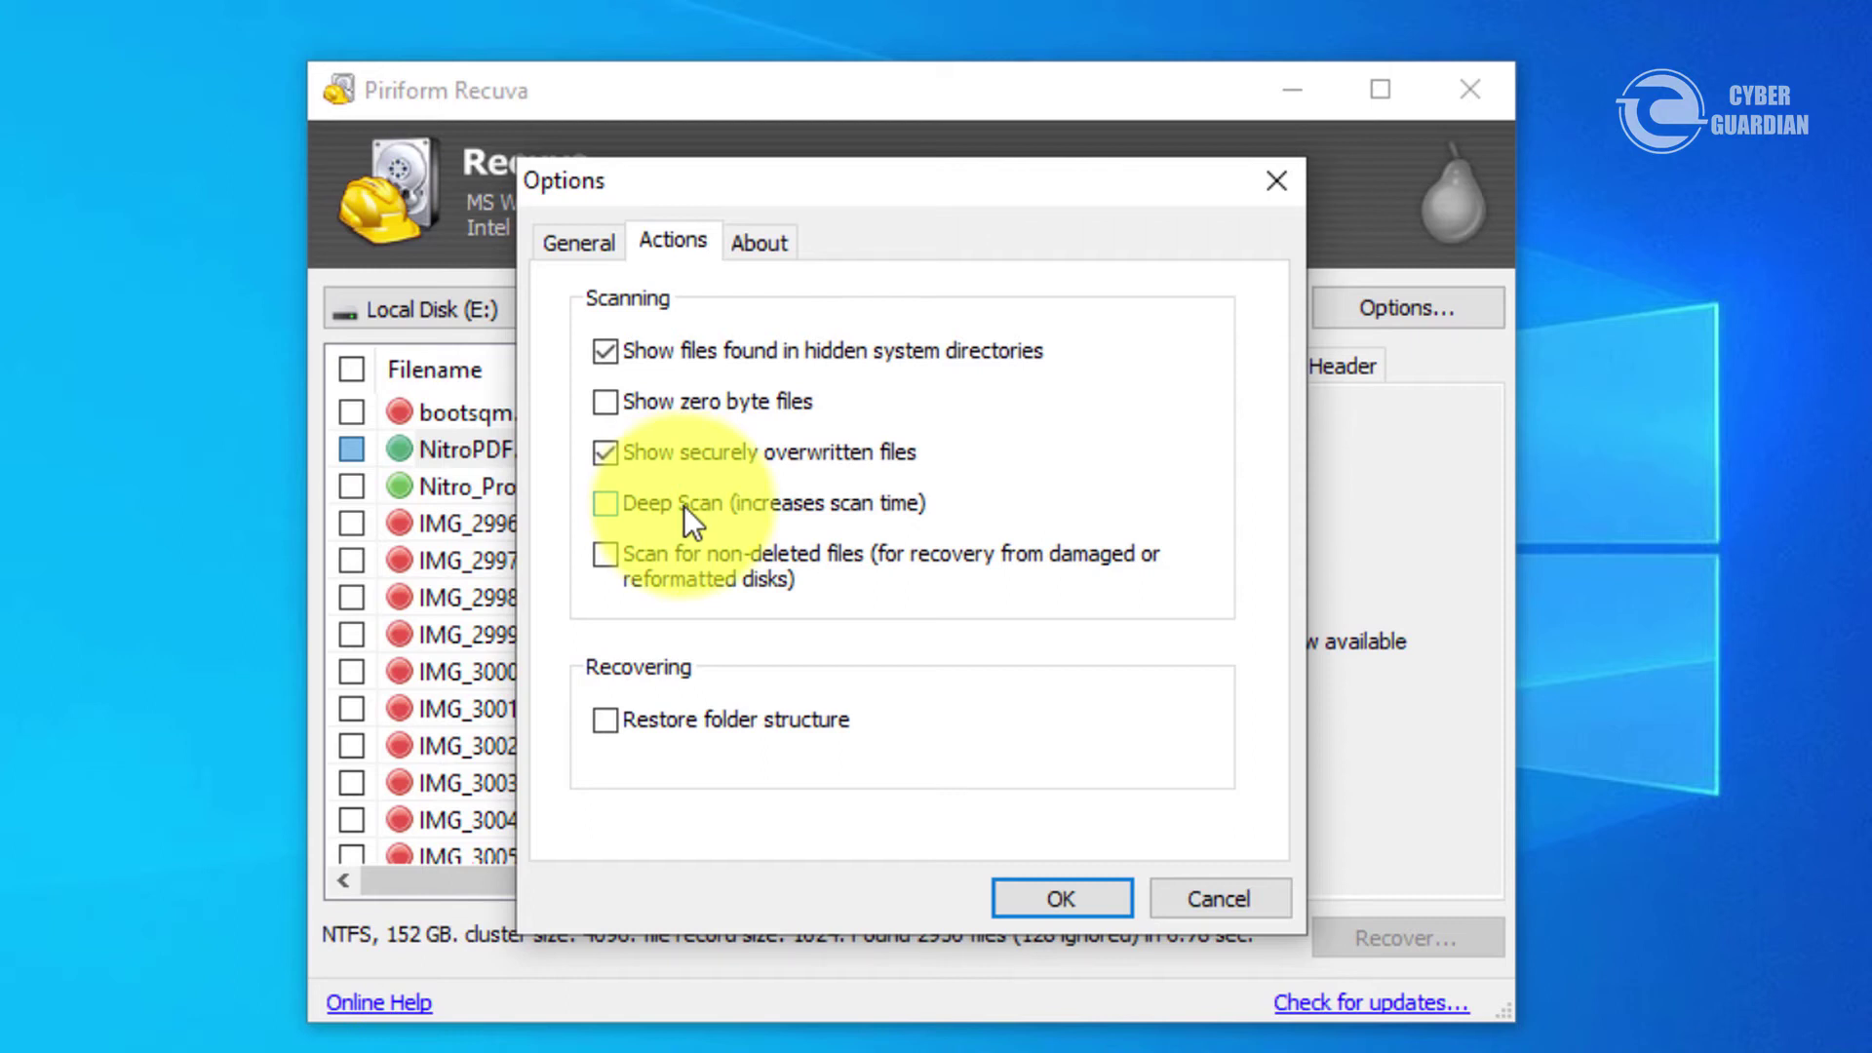
left_click(1060, 896)
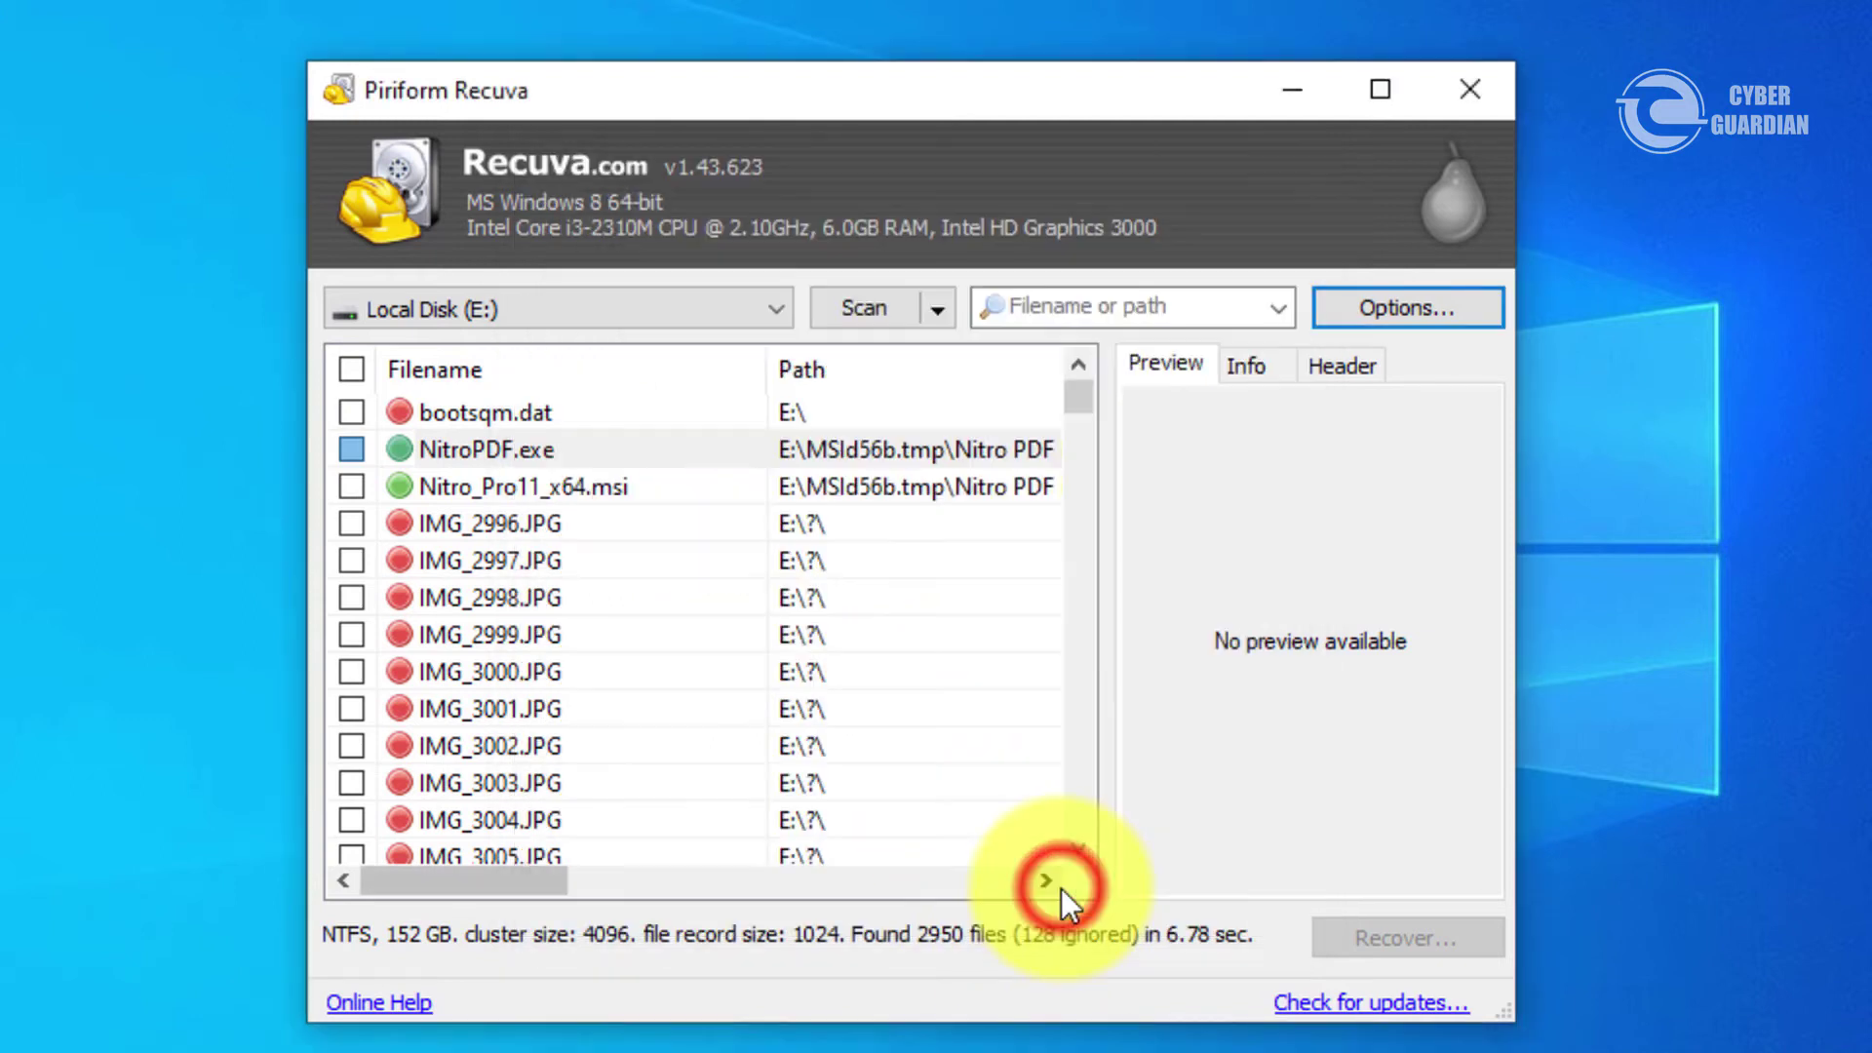
- Rescan Local Disk (E:) and check the last-modified date, size and state of the found files
left_click(881, 311)
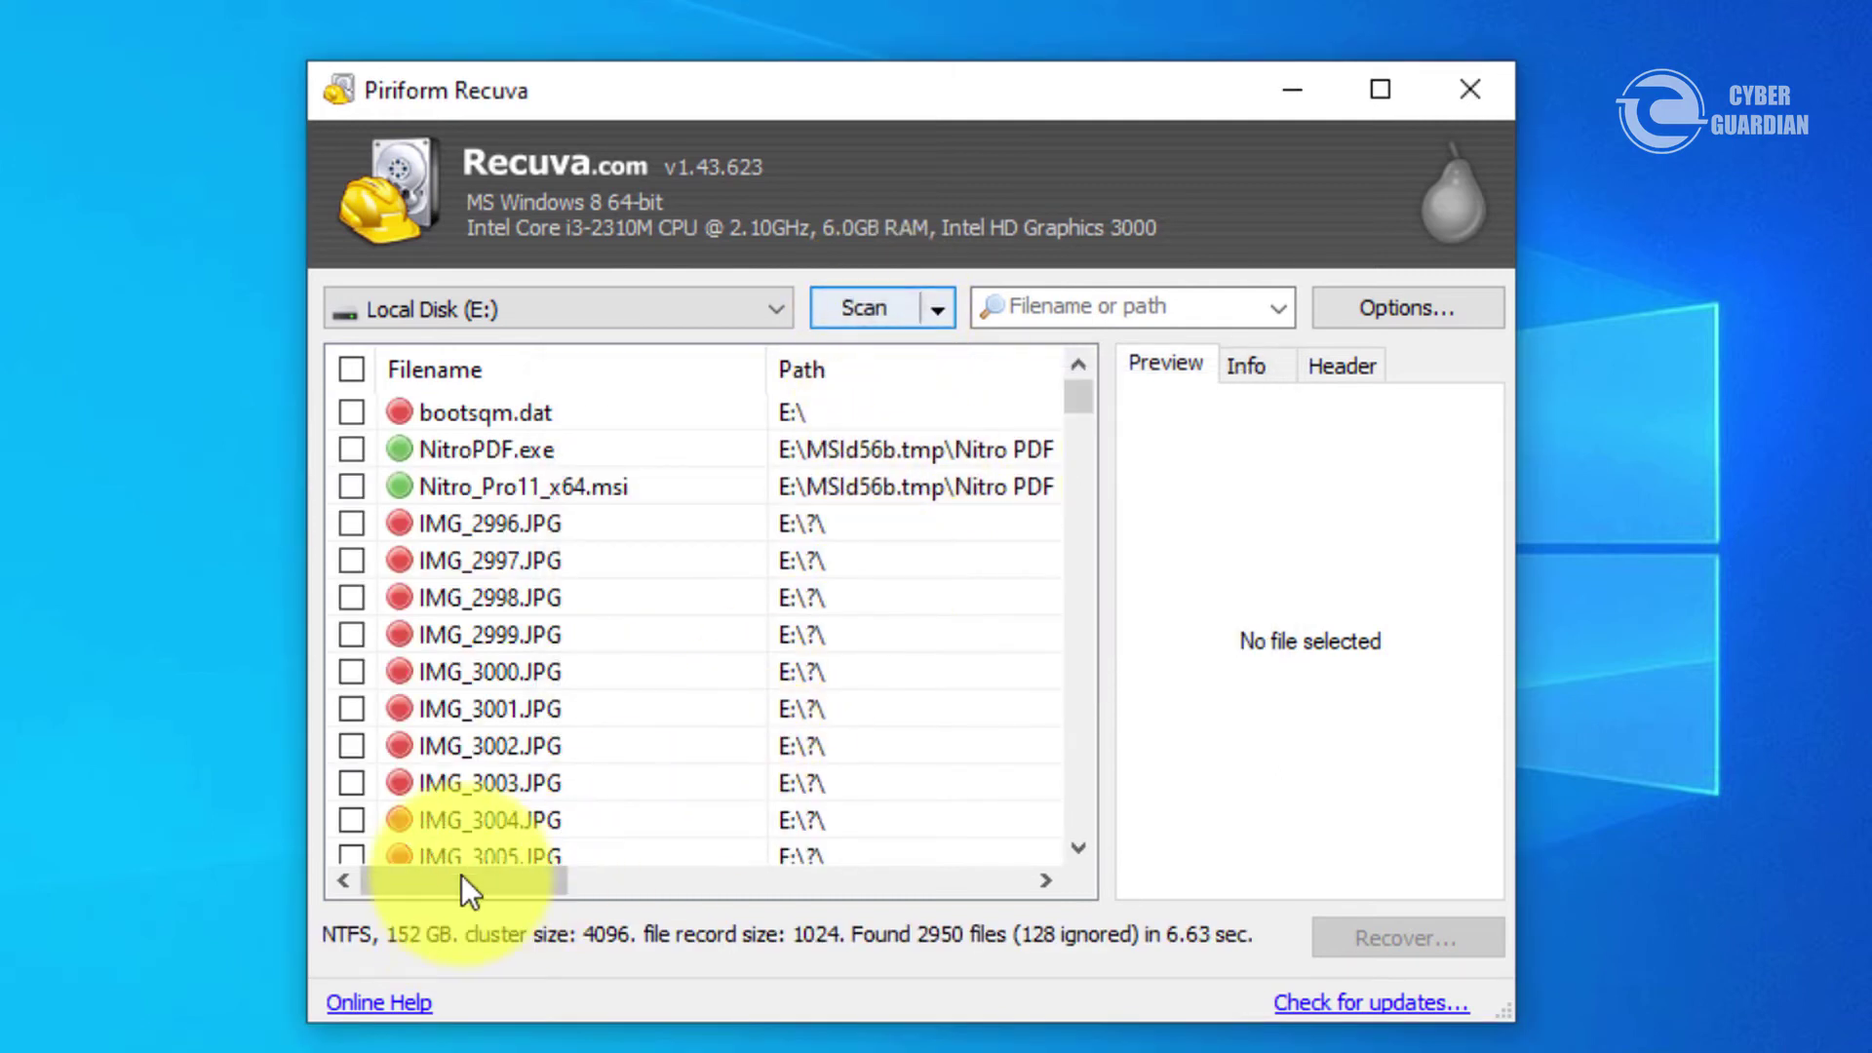
left_click_drag(461, 867, 676, 868)
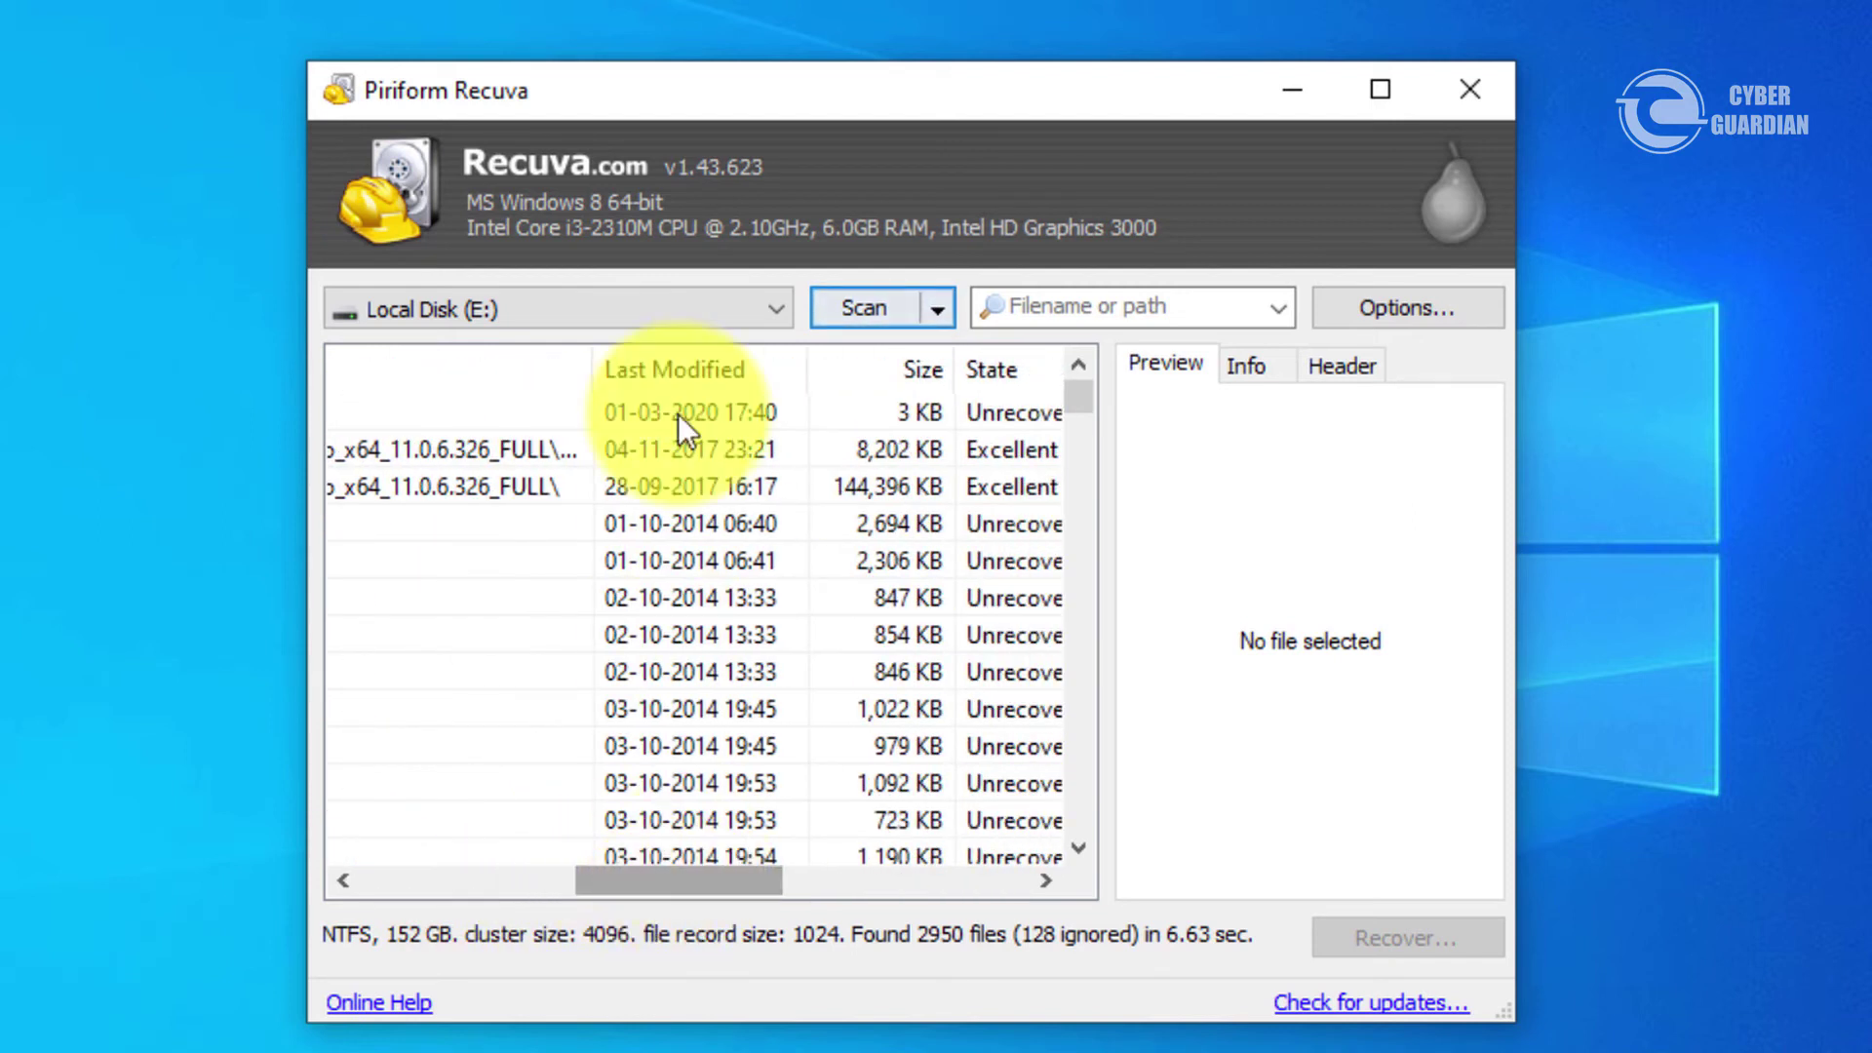
left_click(732, 490)
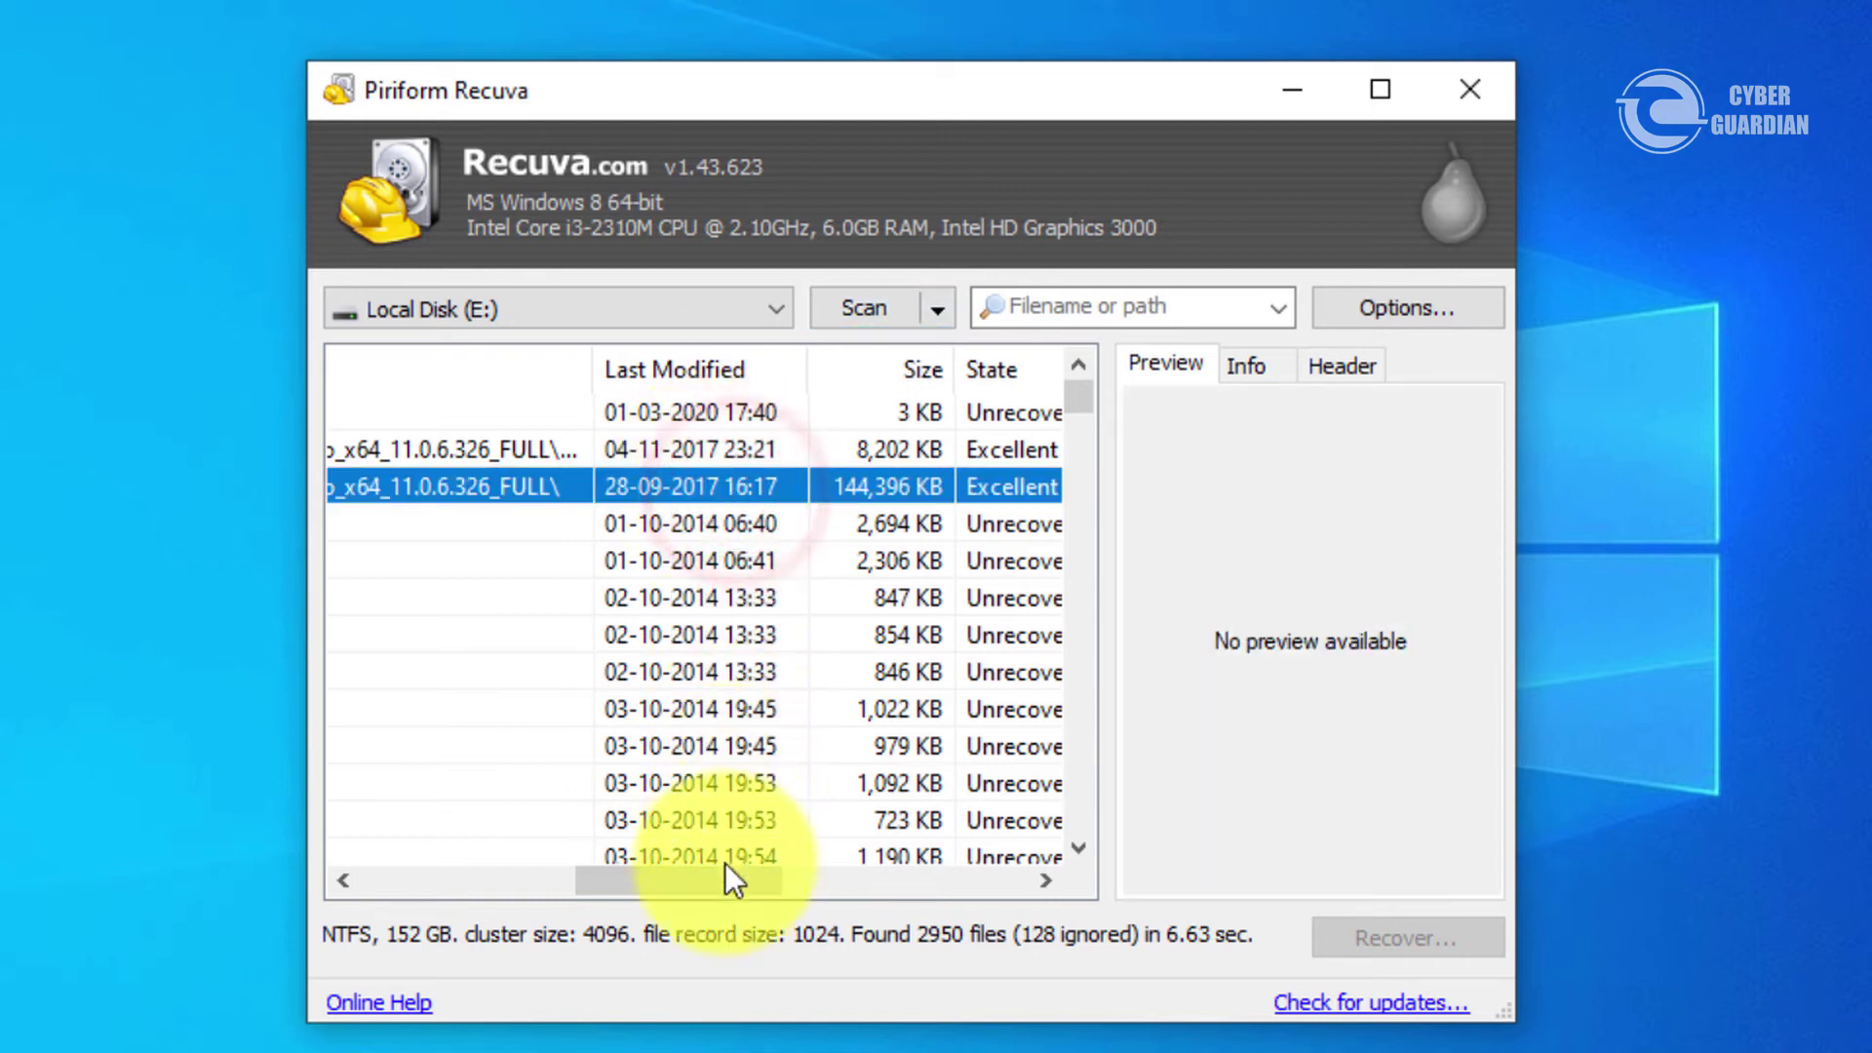
left_click_drag(721, 876, 432, 878)
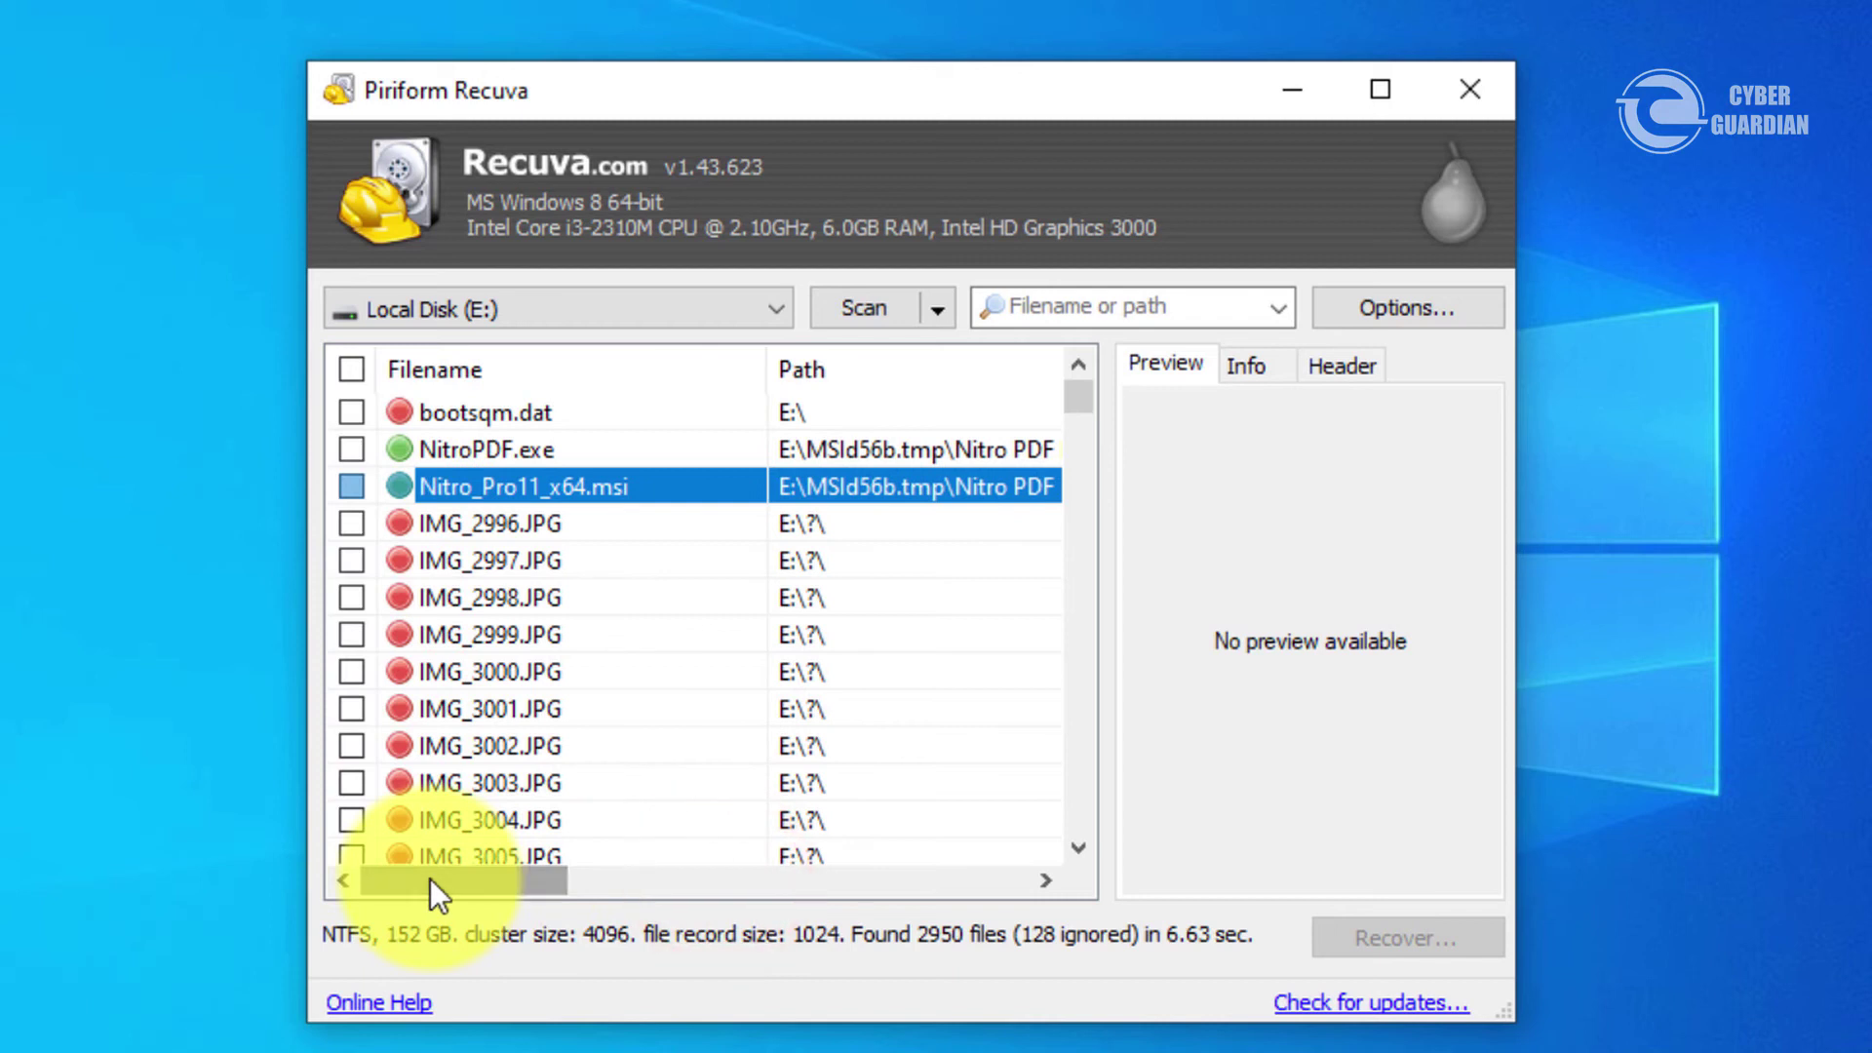
left_click(502, 449)
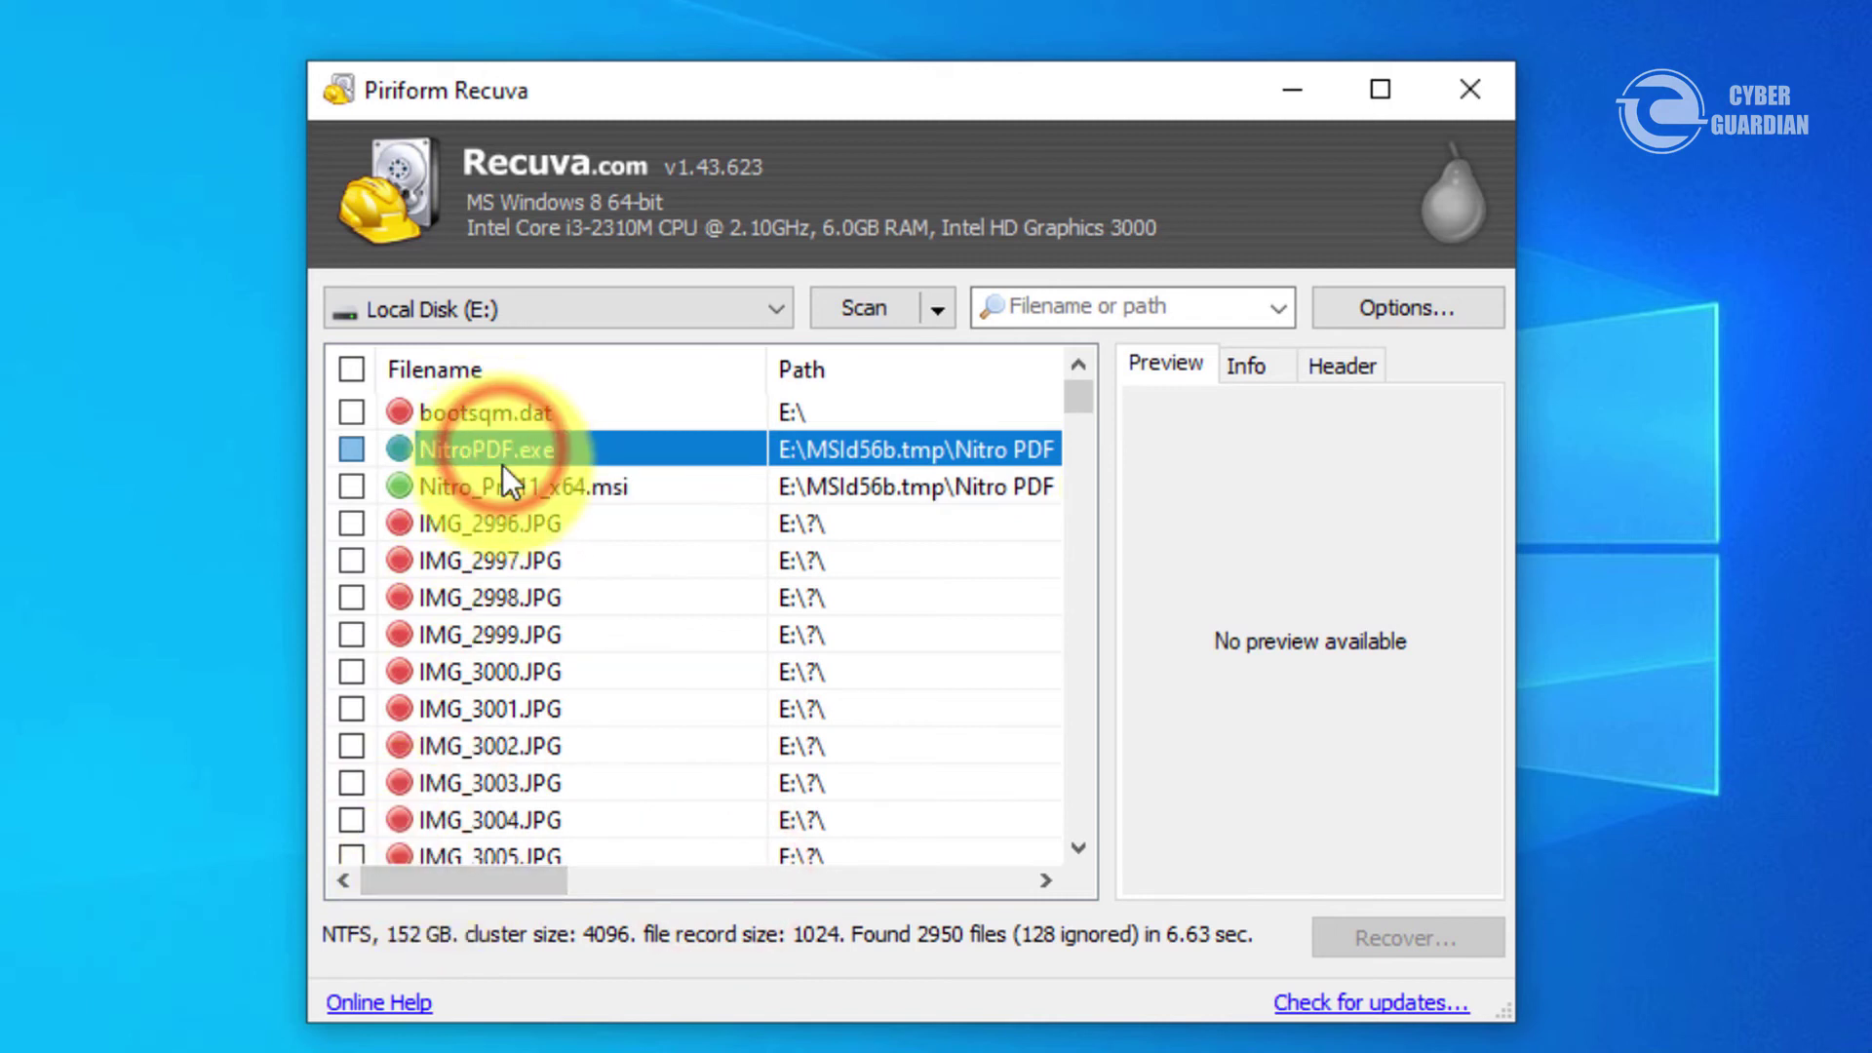
right_click(502, 450)
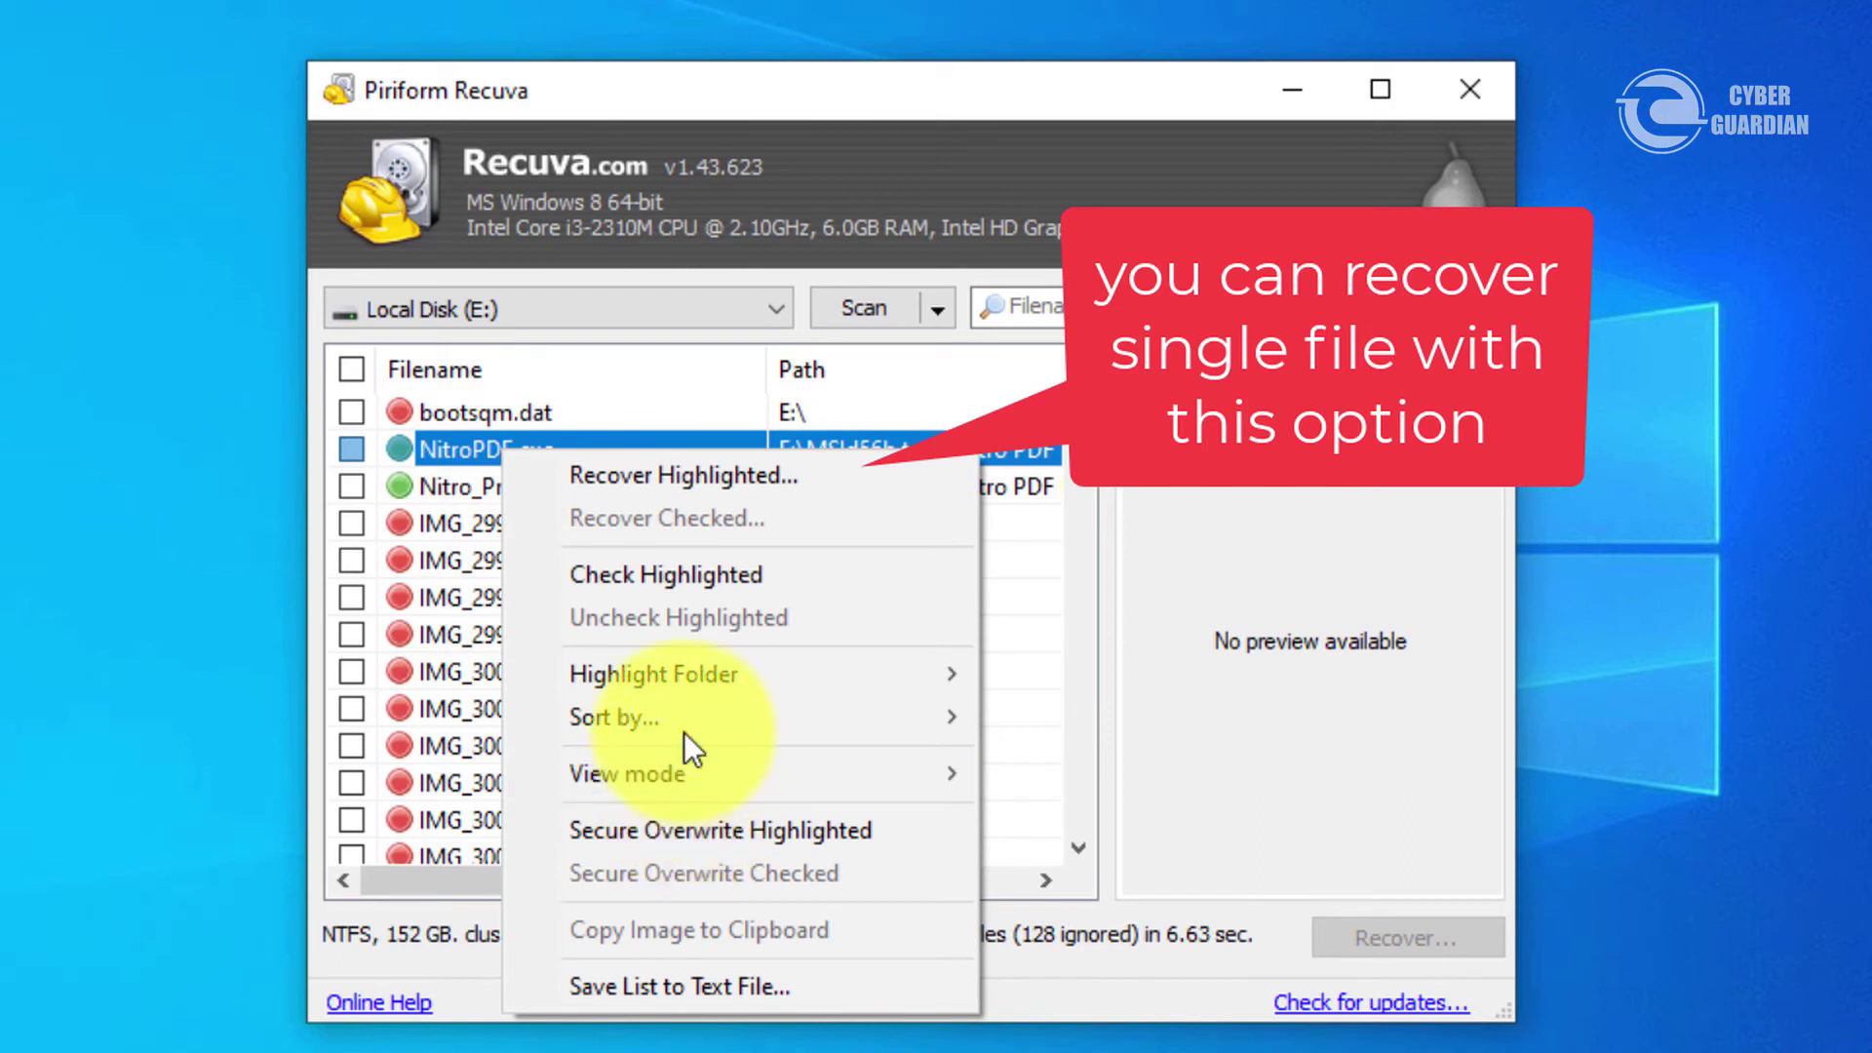
left_click(662, 476)
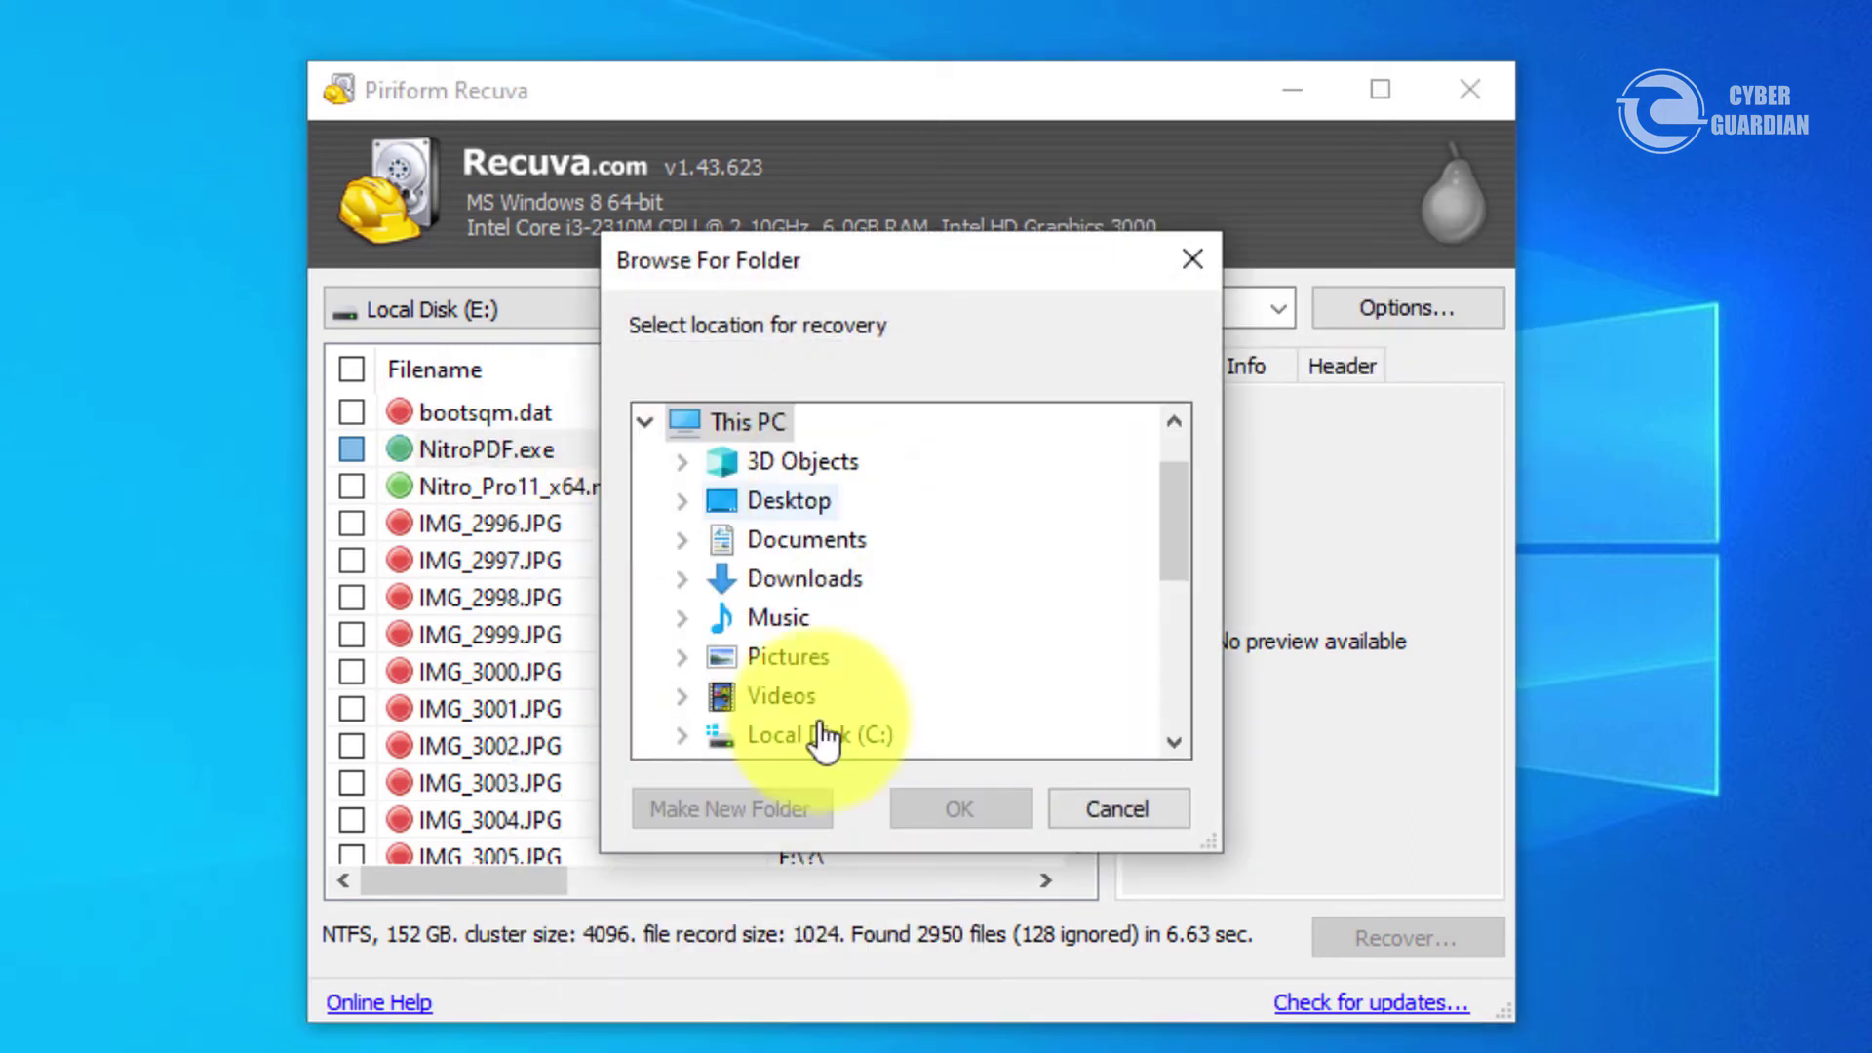
left_click(1102, 813)
- Mark NitroPDF.exe for recovery and recover it to the Desktop
left_click(351, 448)
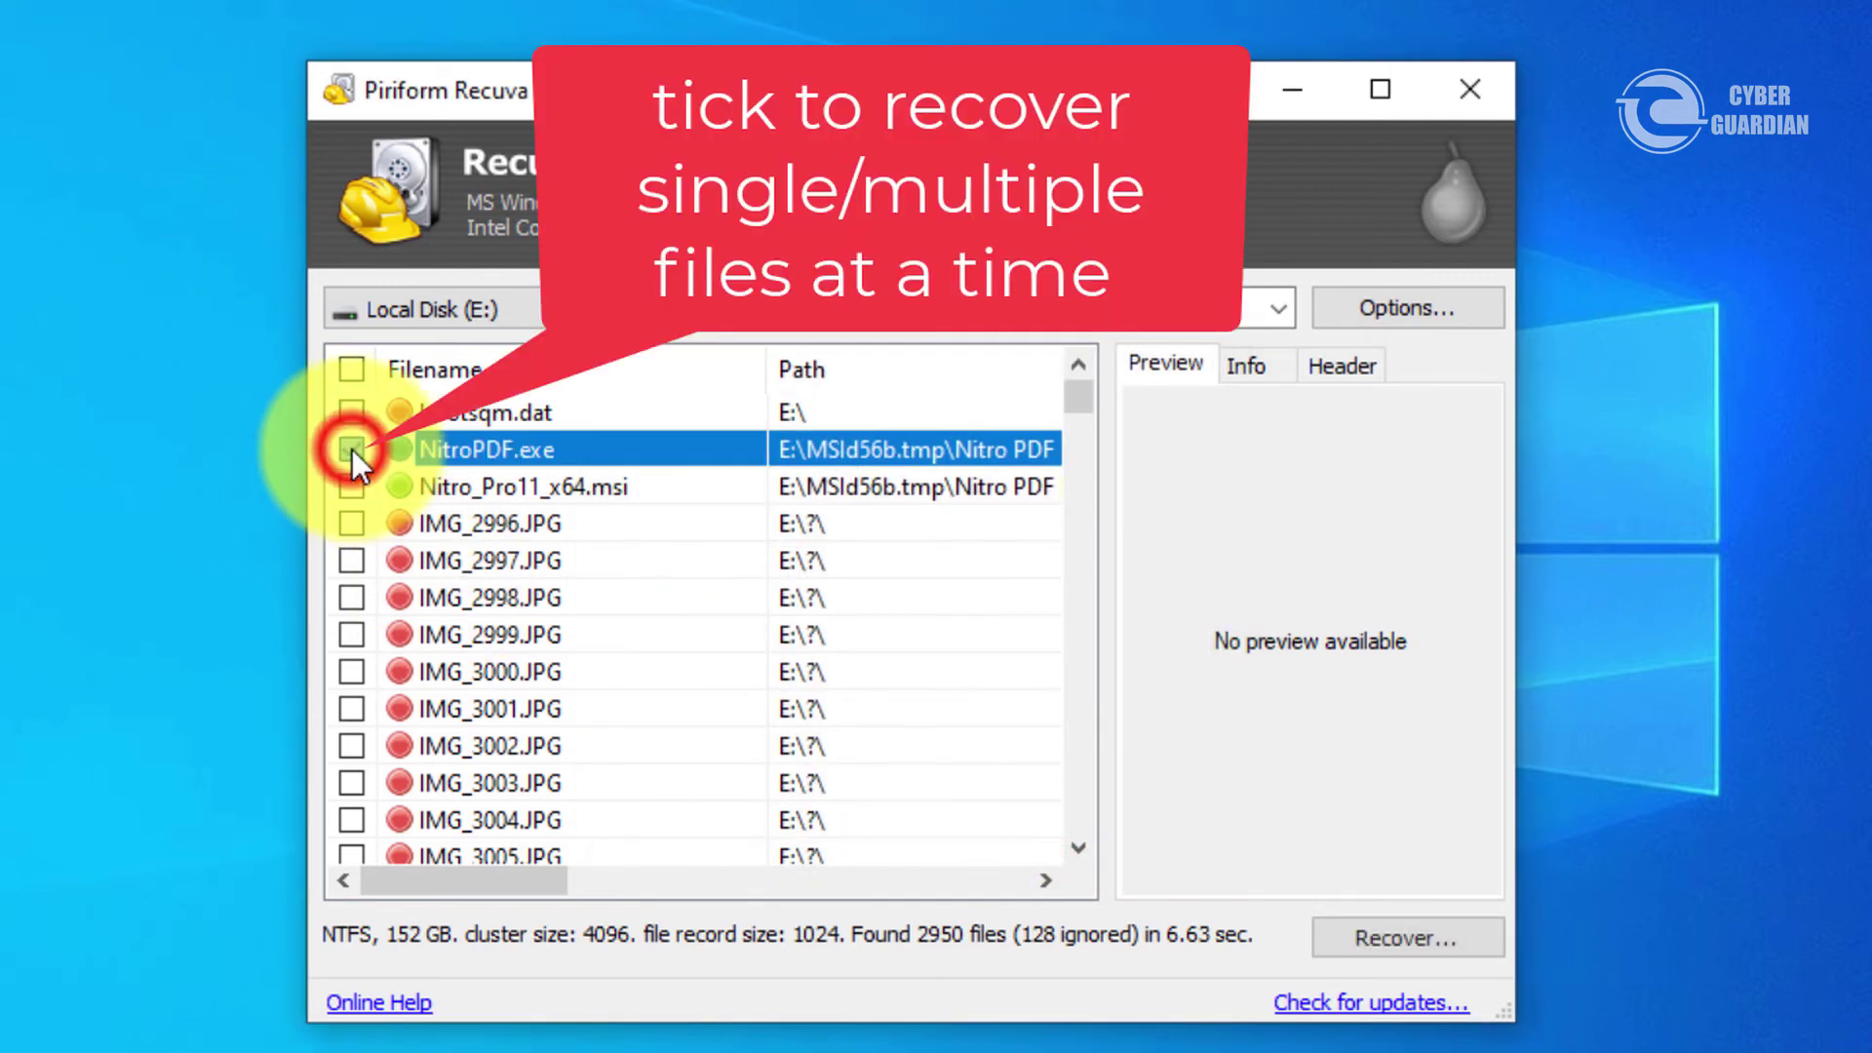
left_click(348, 479)
left_click(348, 452)
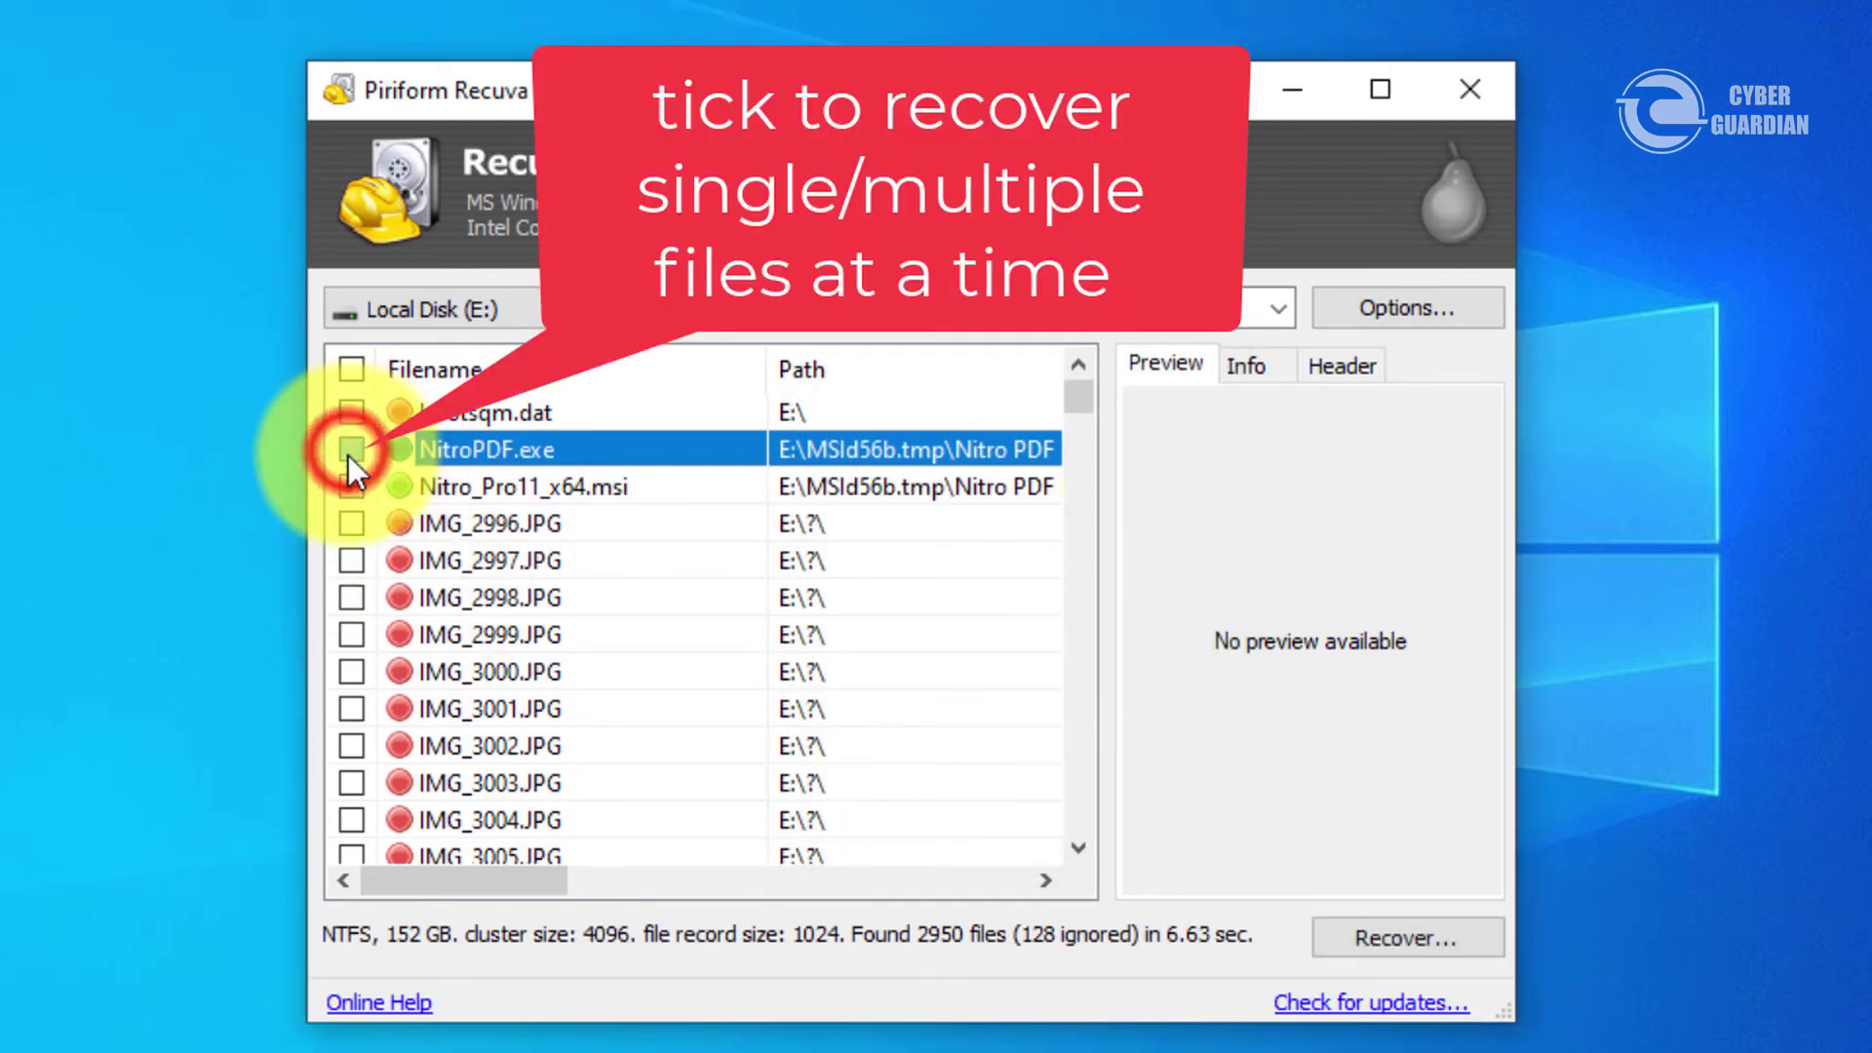
left_click(358, 478)
left_click(353, 449)
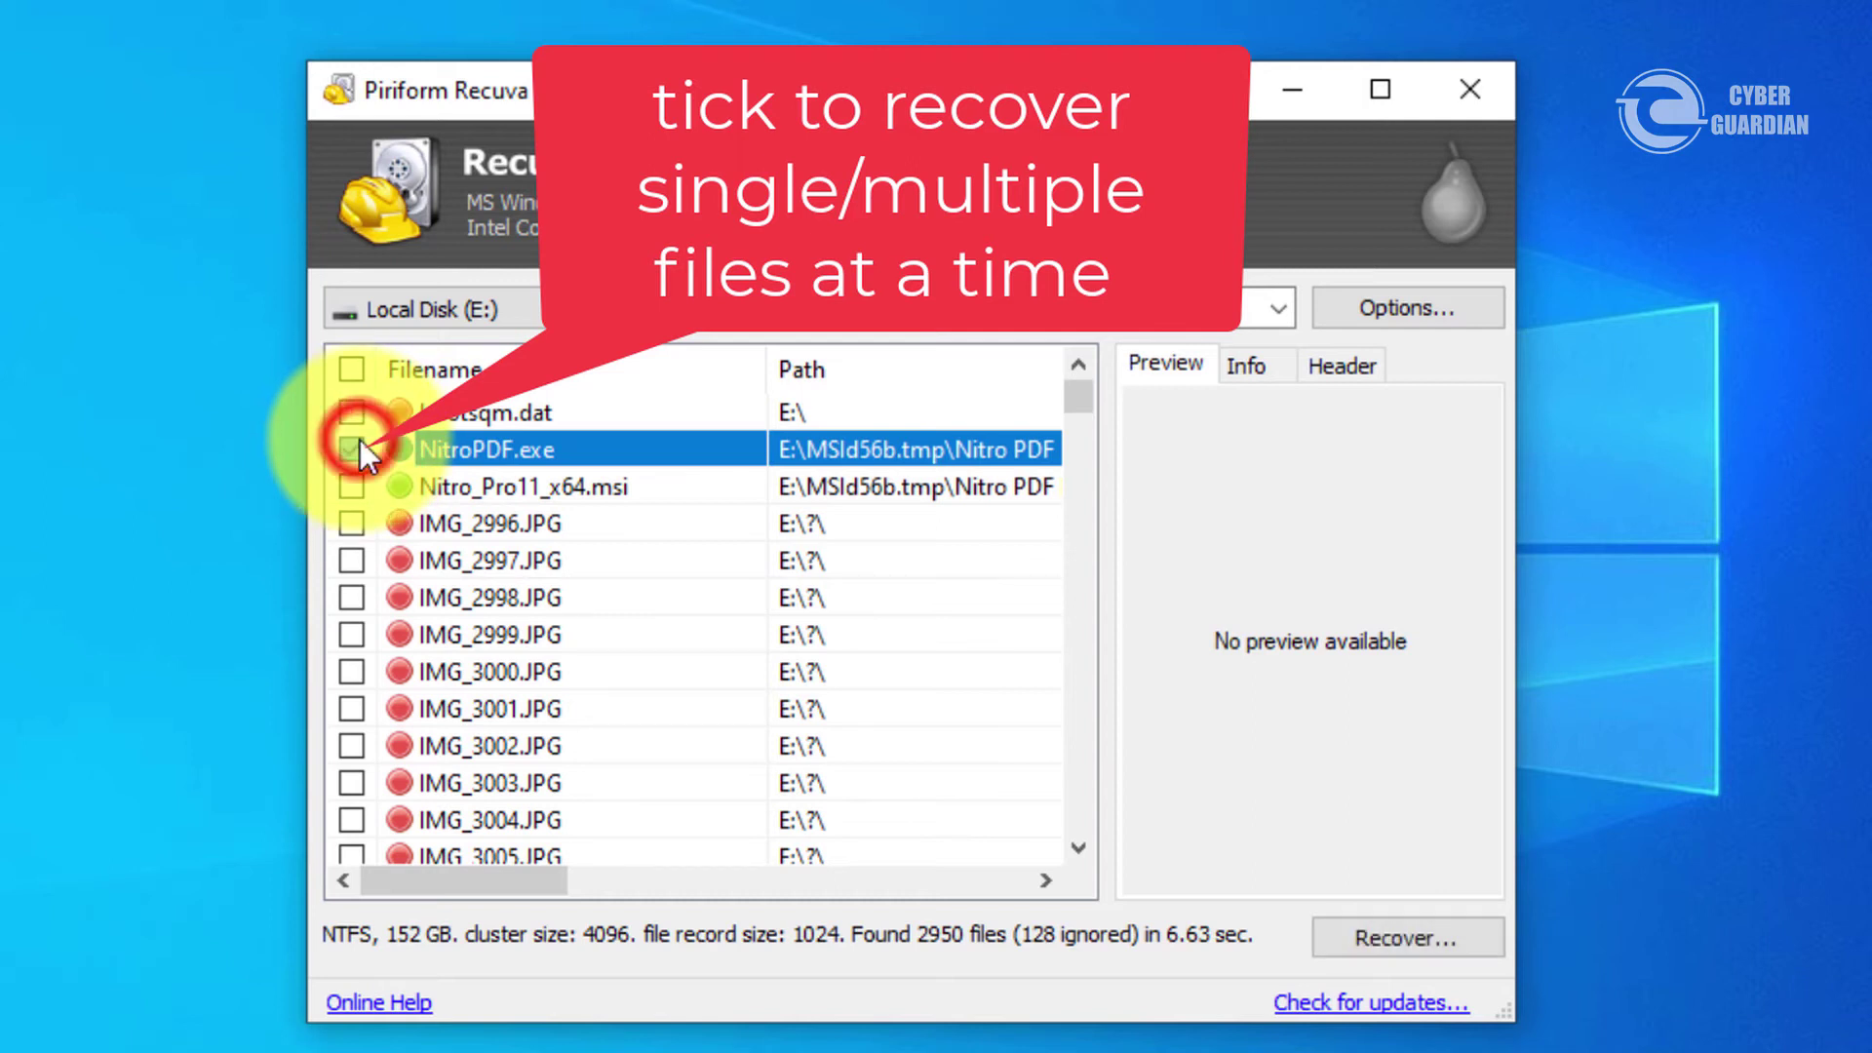
left_click(1365, 936)
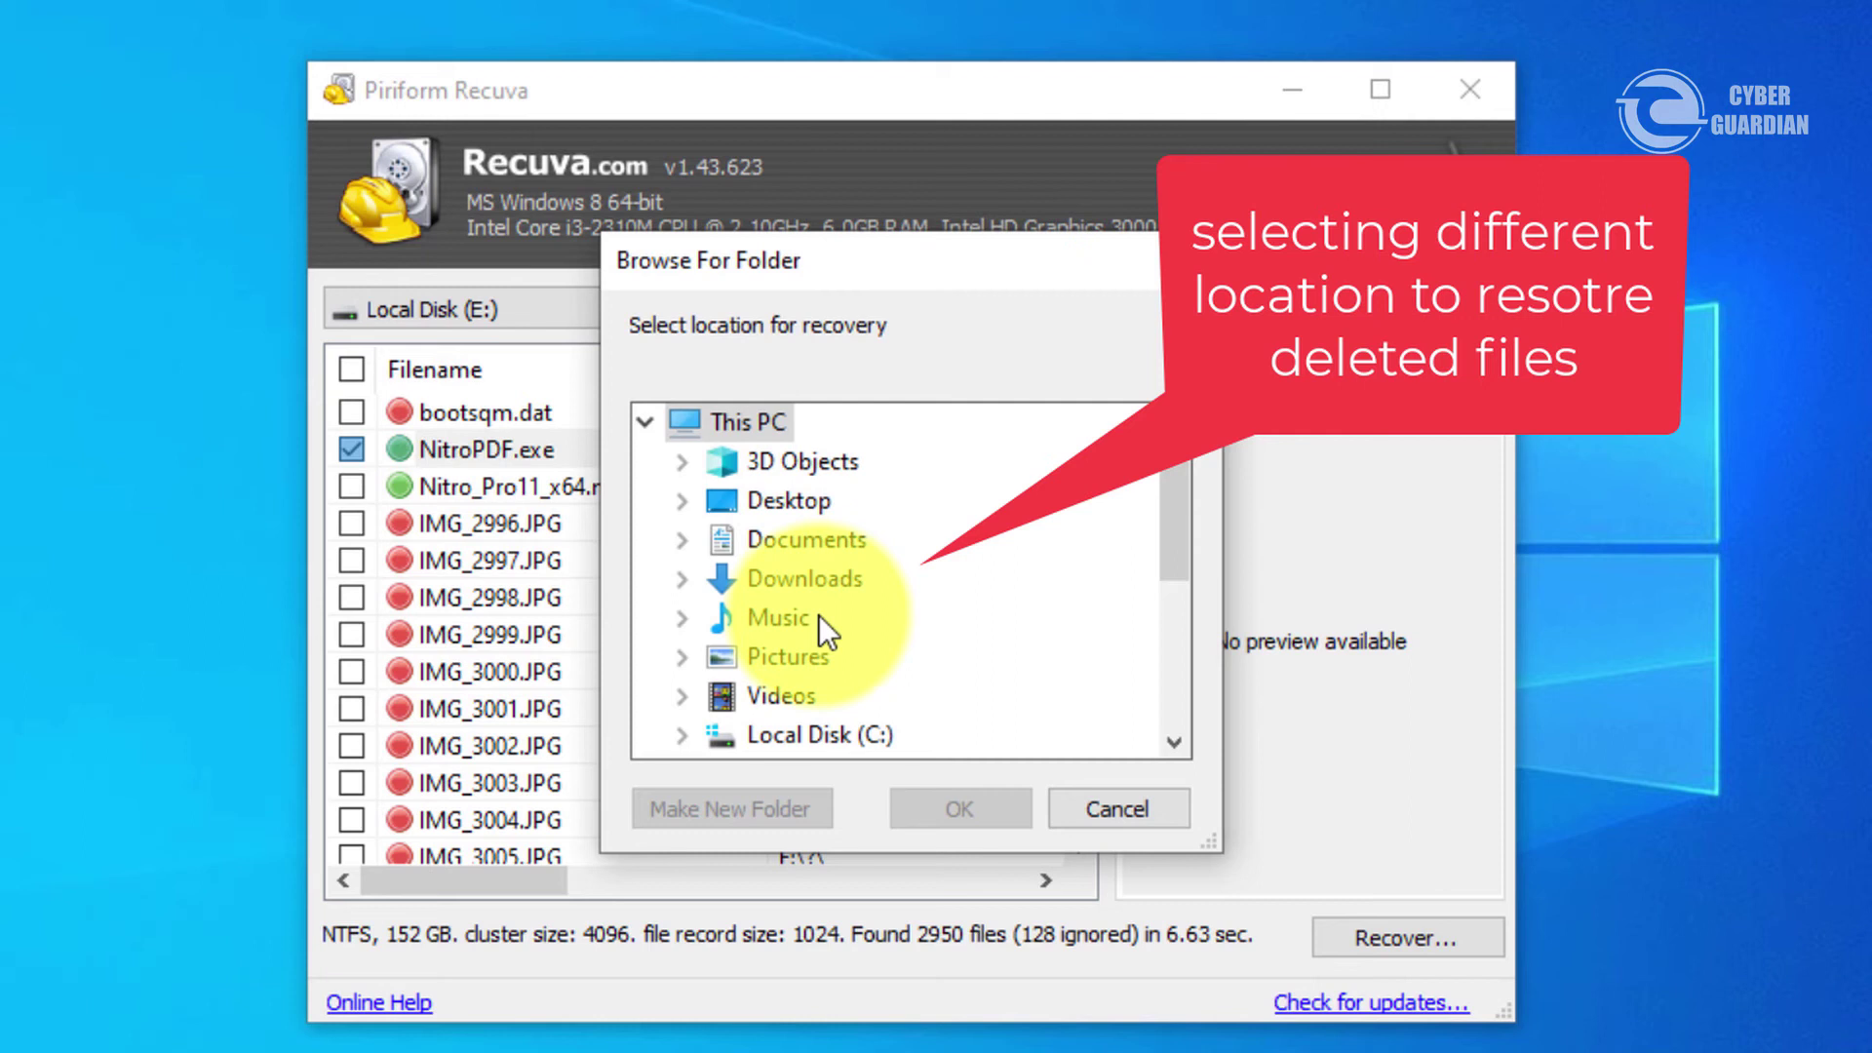
double_click(786, 505)
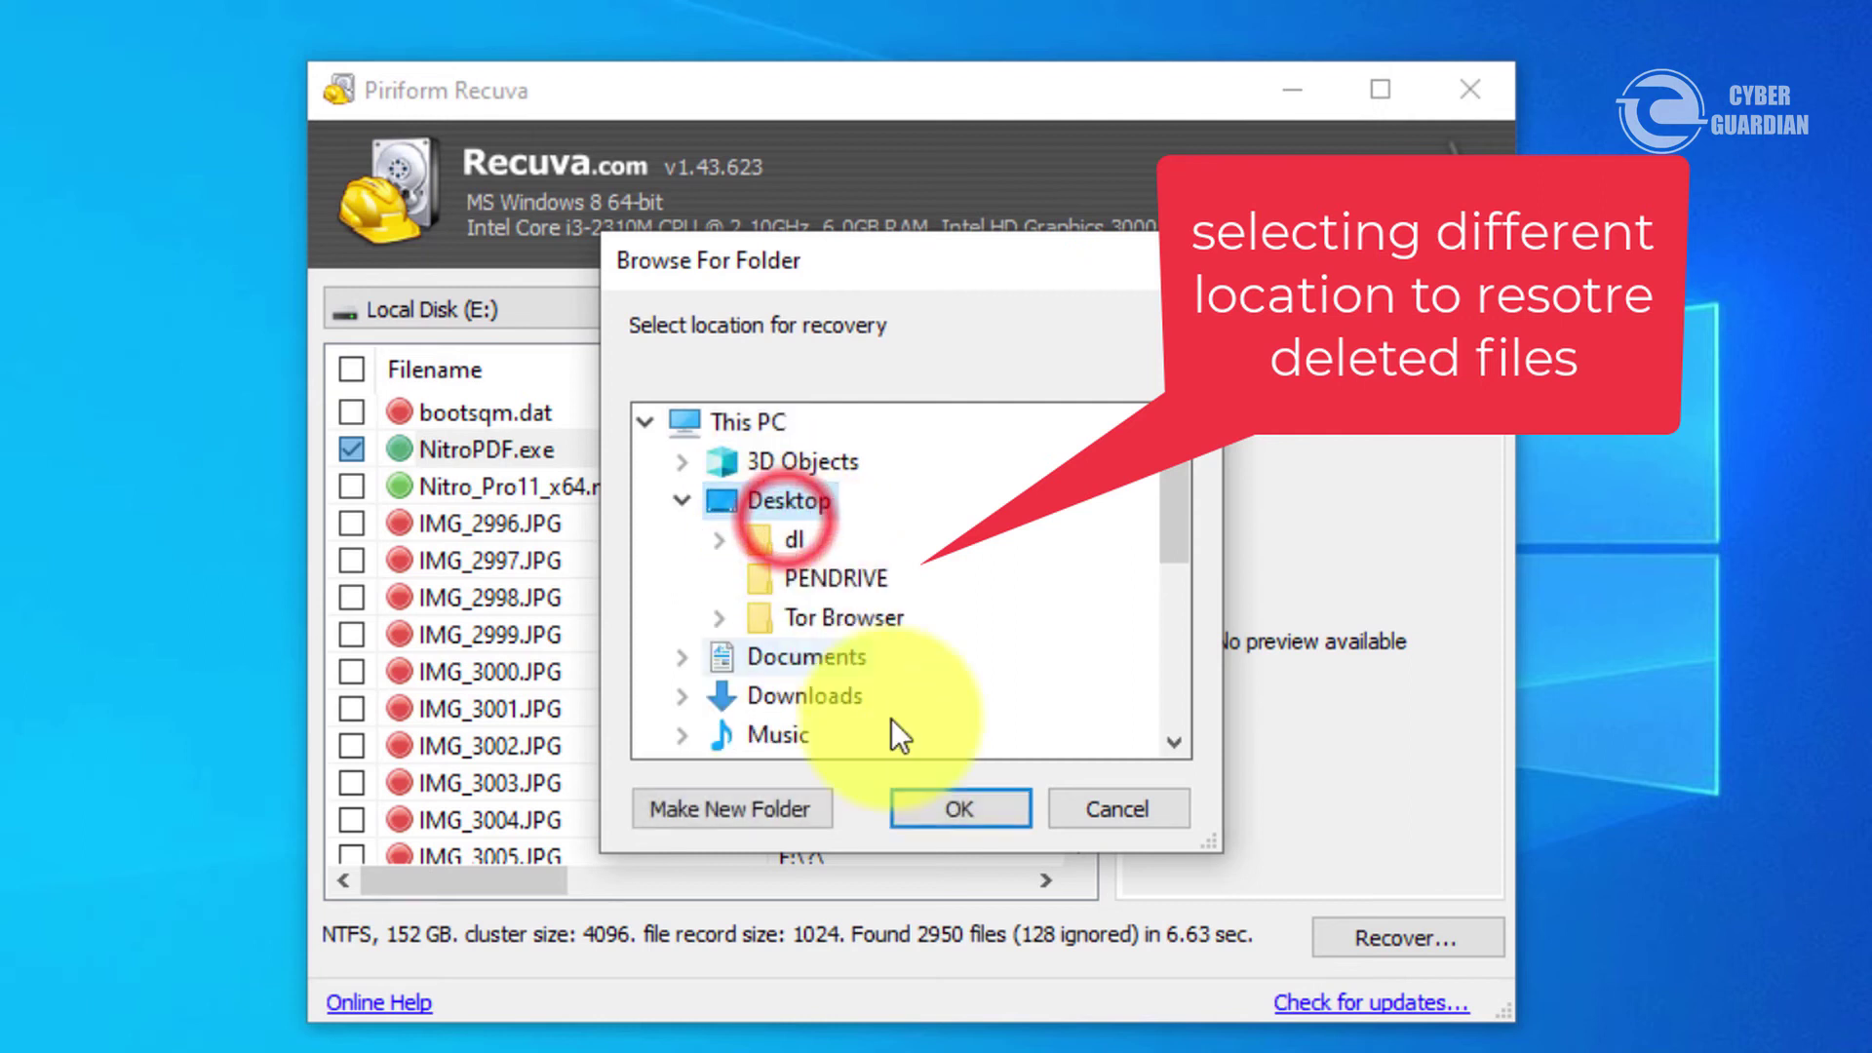
left_click(947, 817)
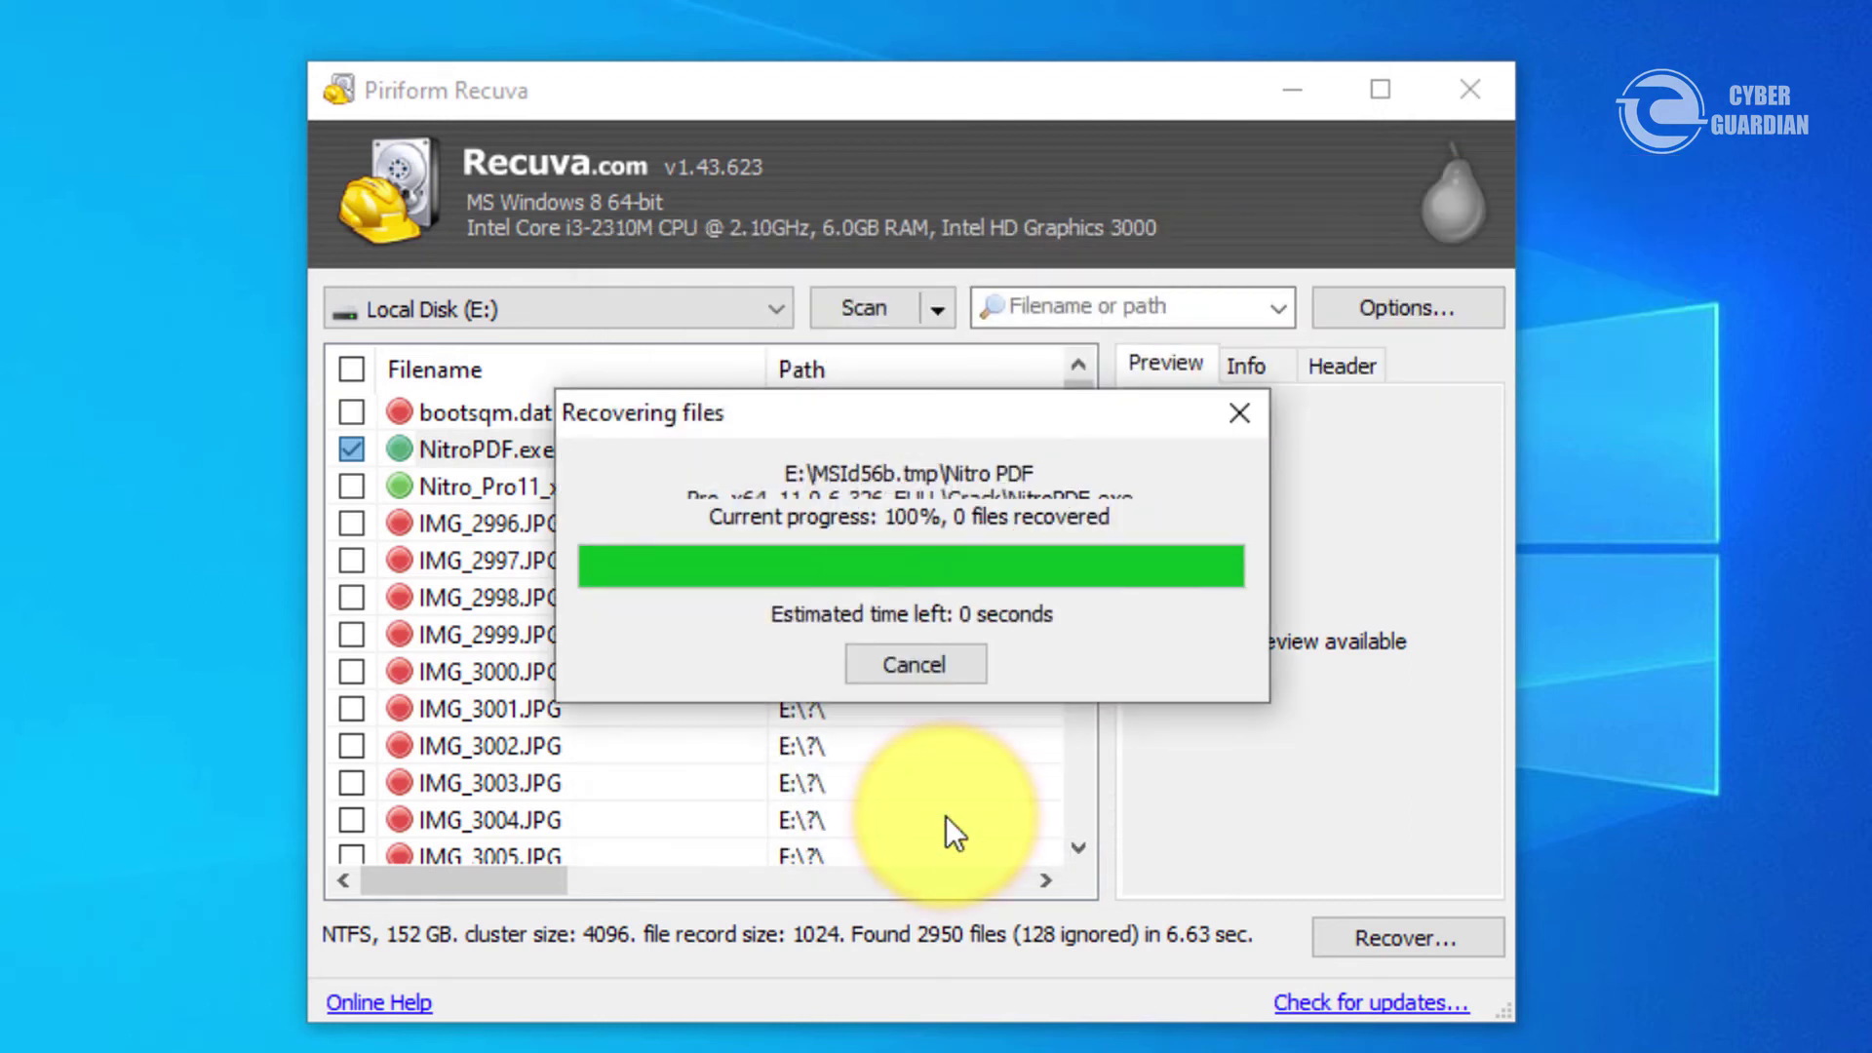
left_click(1053, 686)
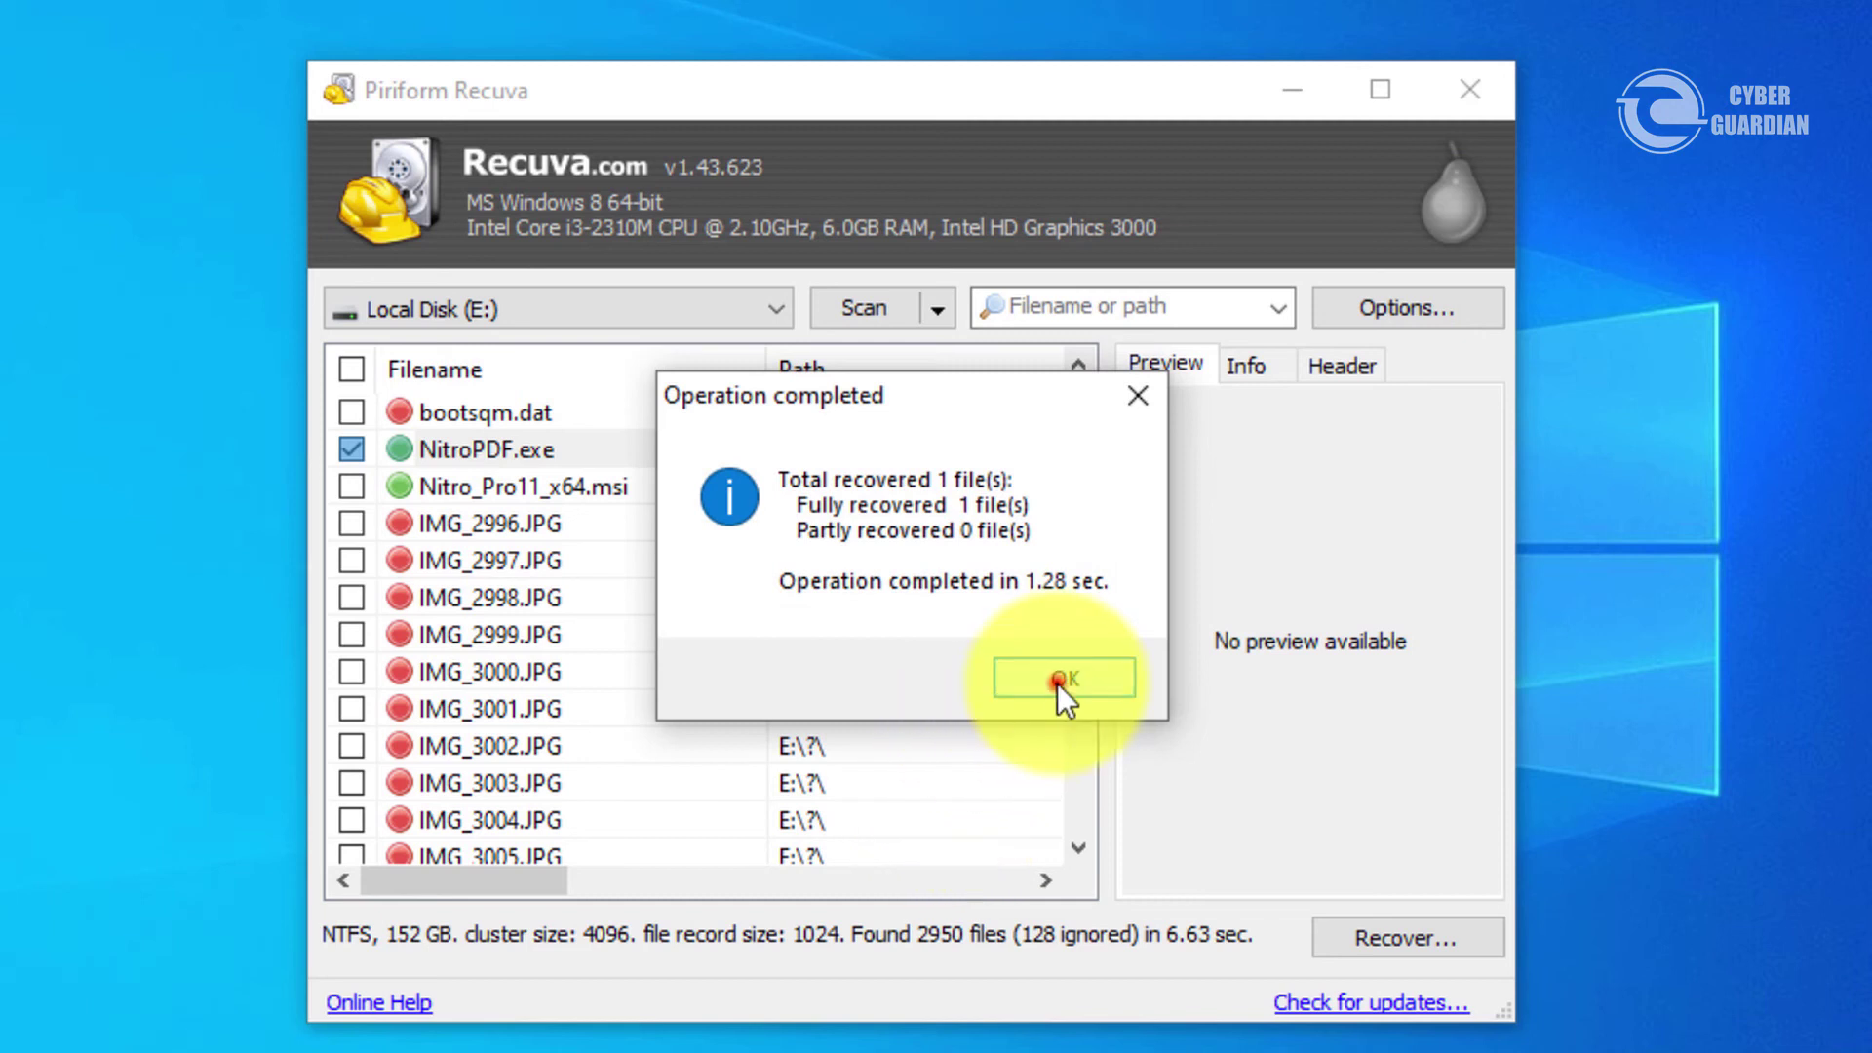
- Mark Nitro_Pro11_x64.msi for recovery, unmark NitroPDF.exe, and look through the rest of the file list
left_click(365, 488)
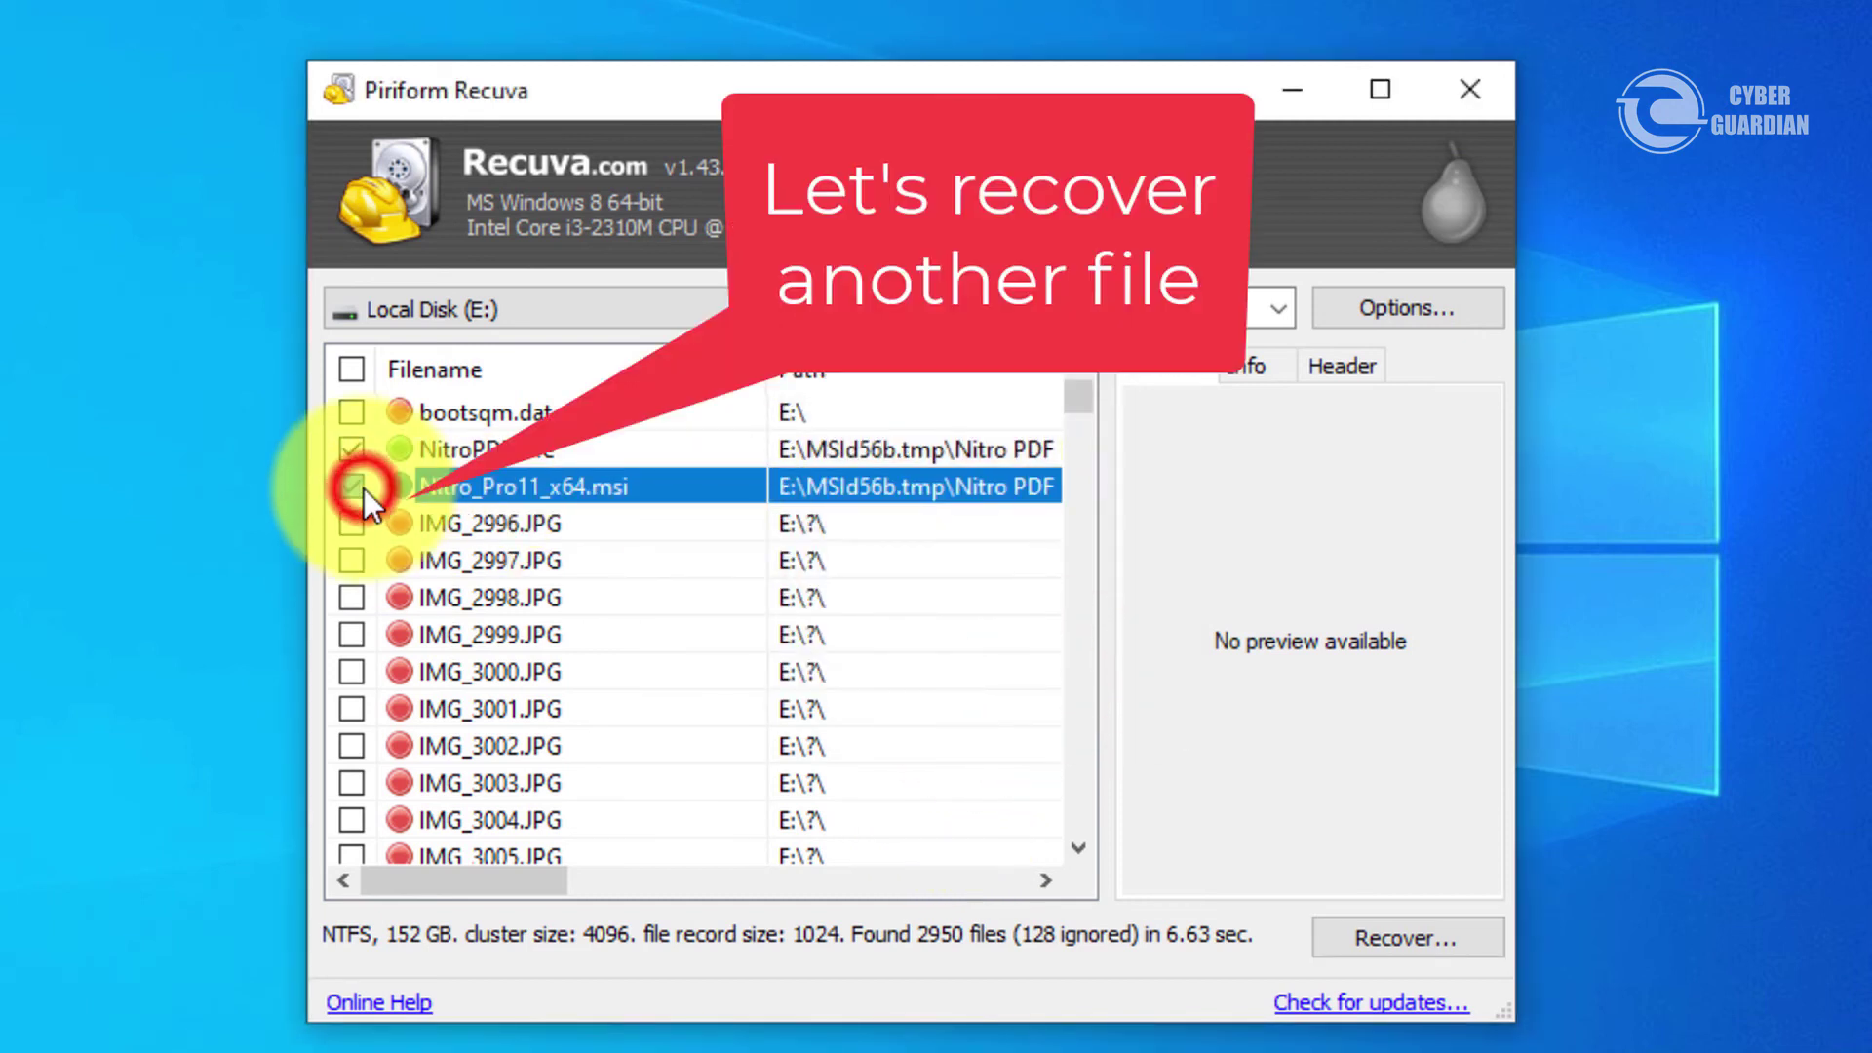
left_click(349, 453)
scroll(613, 781, "down", 7)
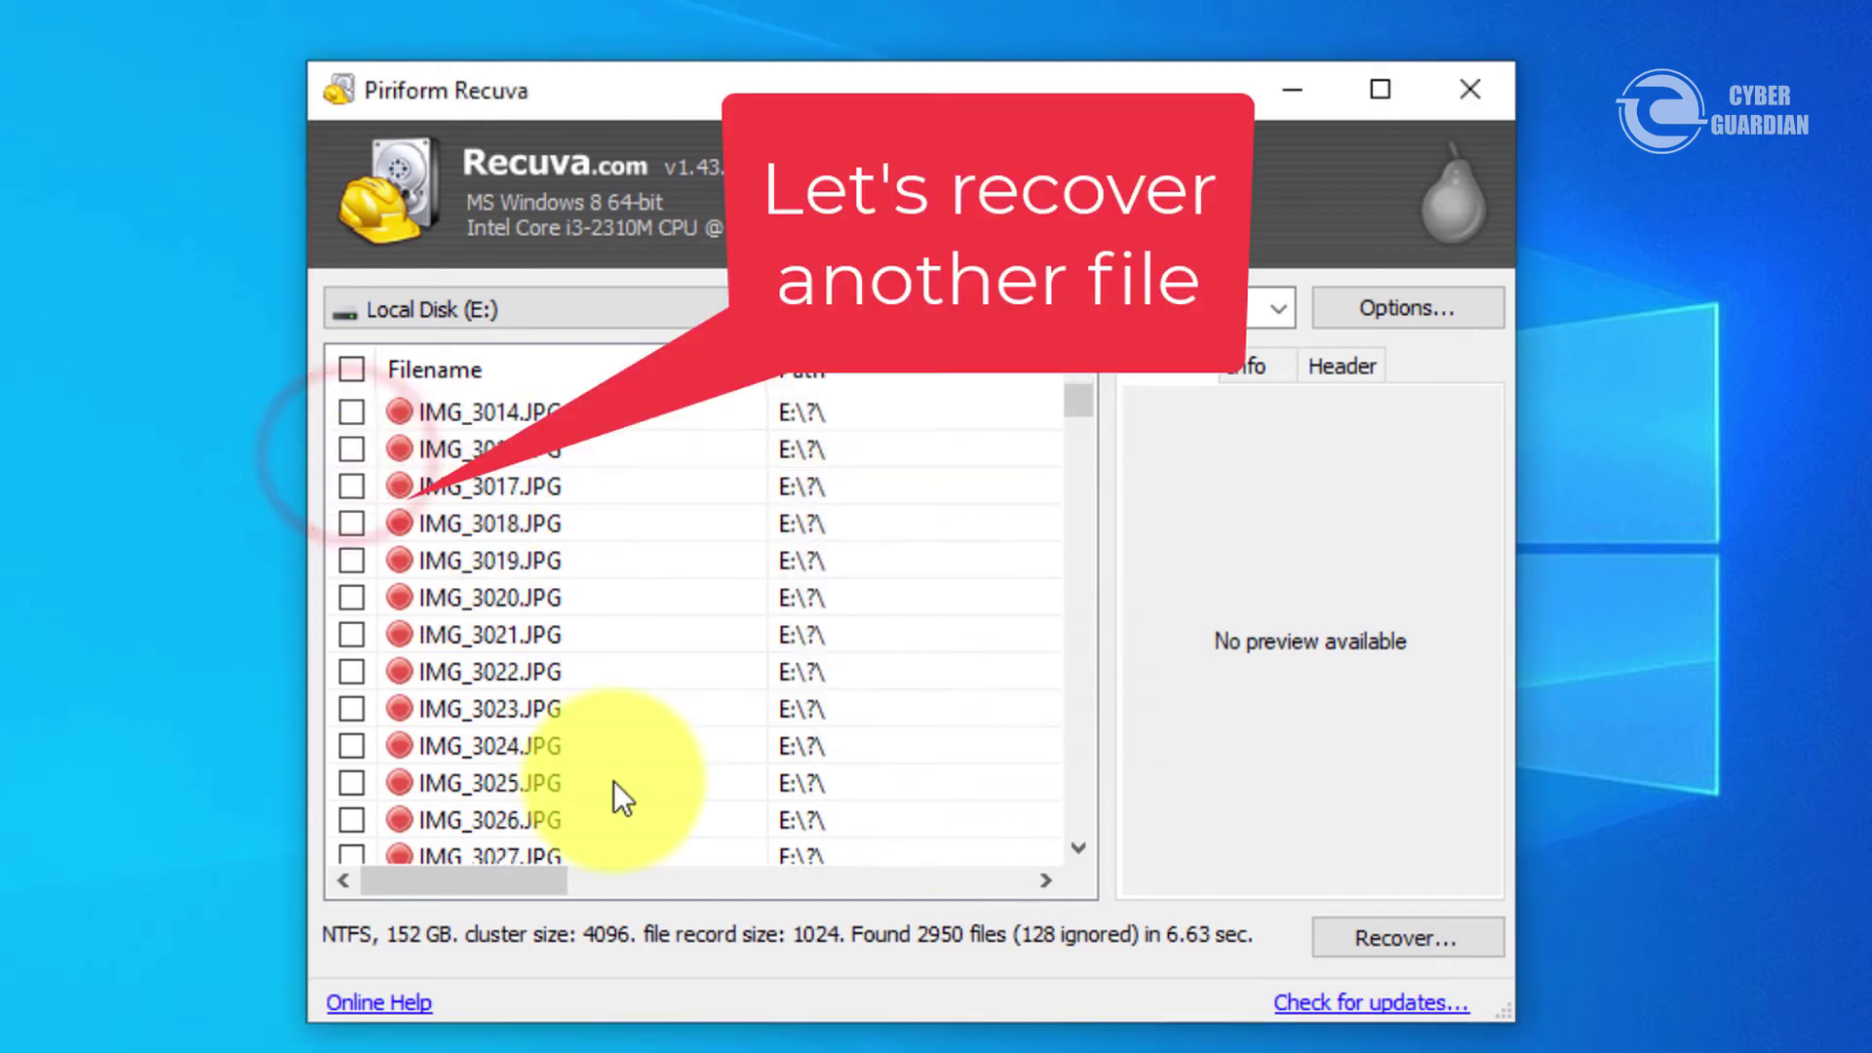
scroll(614, 781, "down", 20)
left_click_drag(1080, 417, 1008, 335)
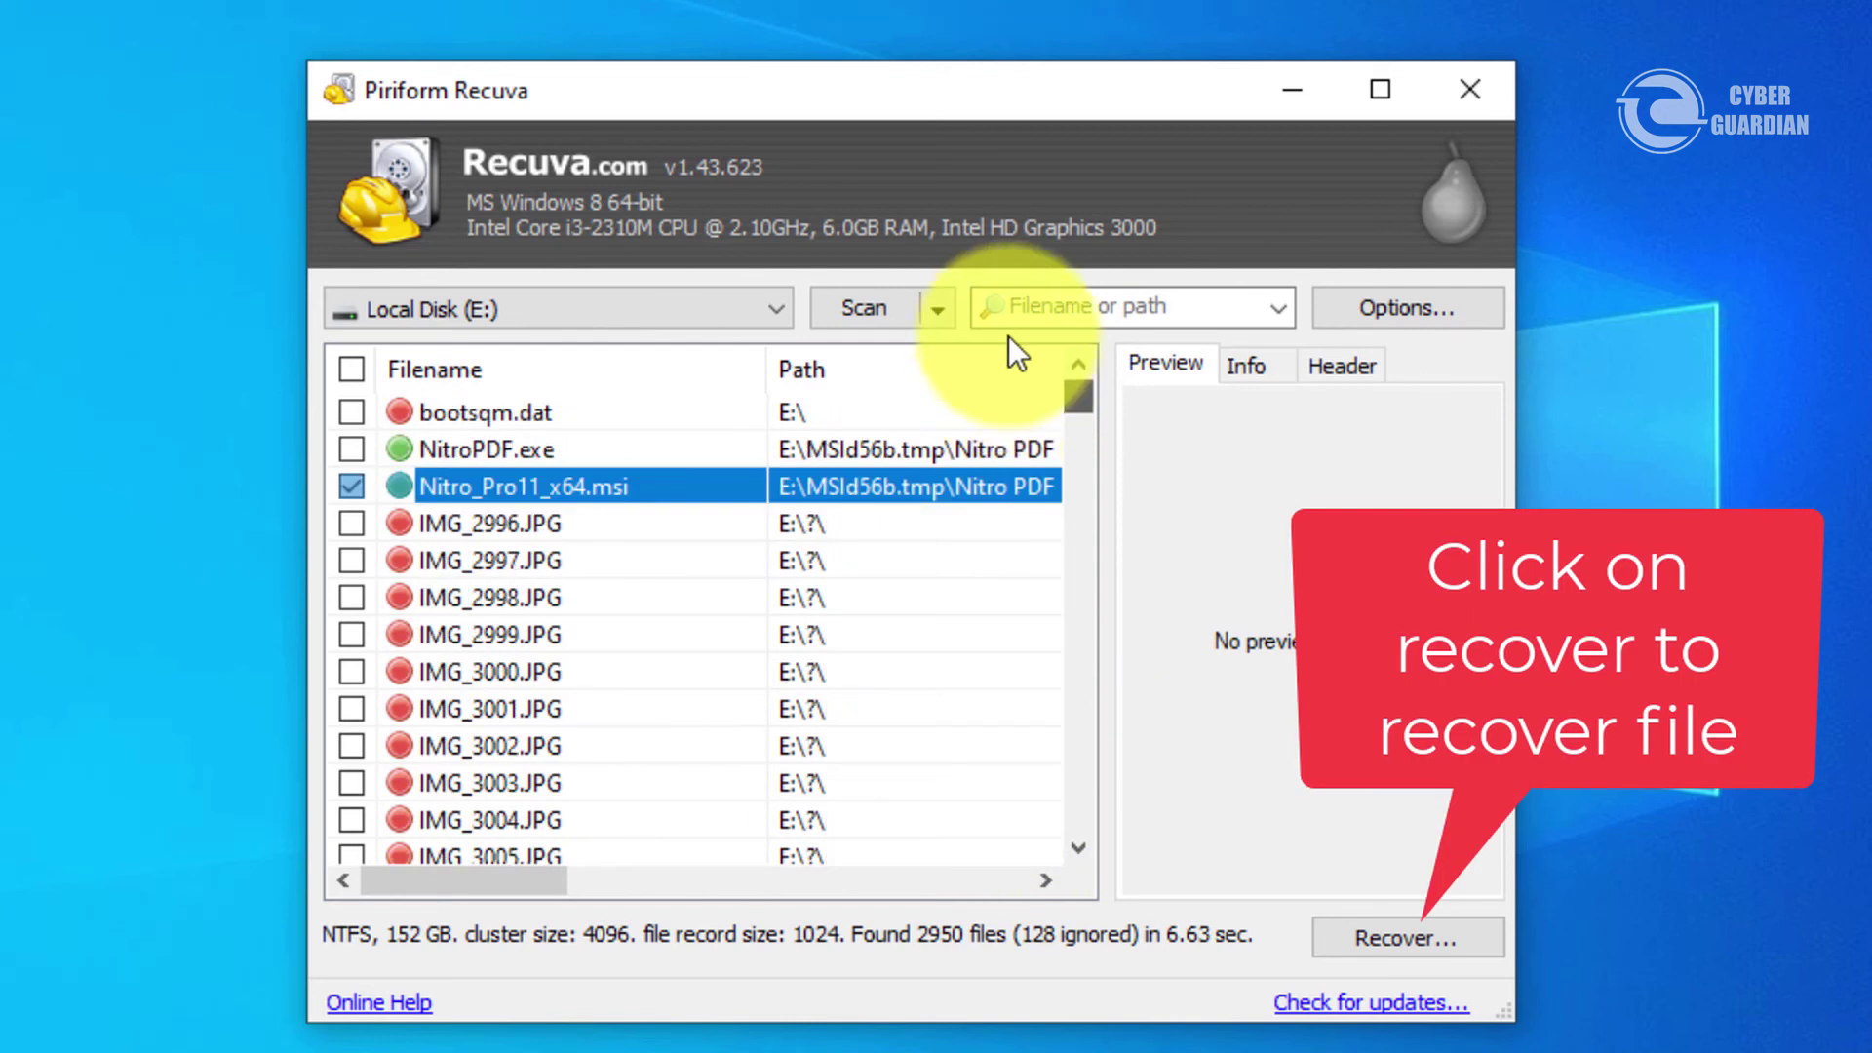
- Recover the marked Nitro_Pro11_x64.msi file to the Desktop and close the completion message
left_click(1453, 946)
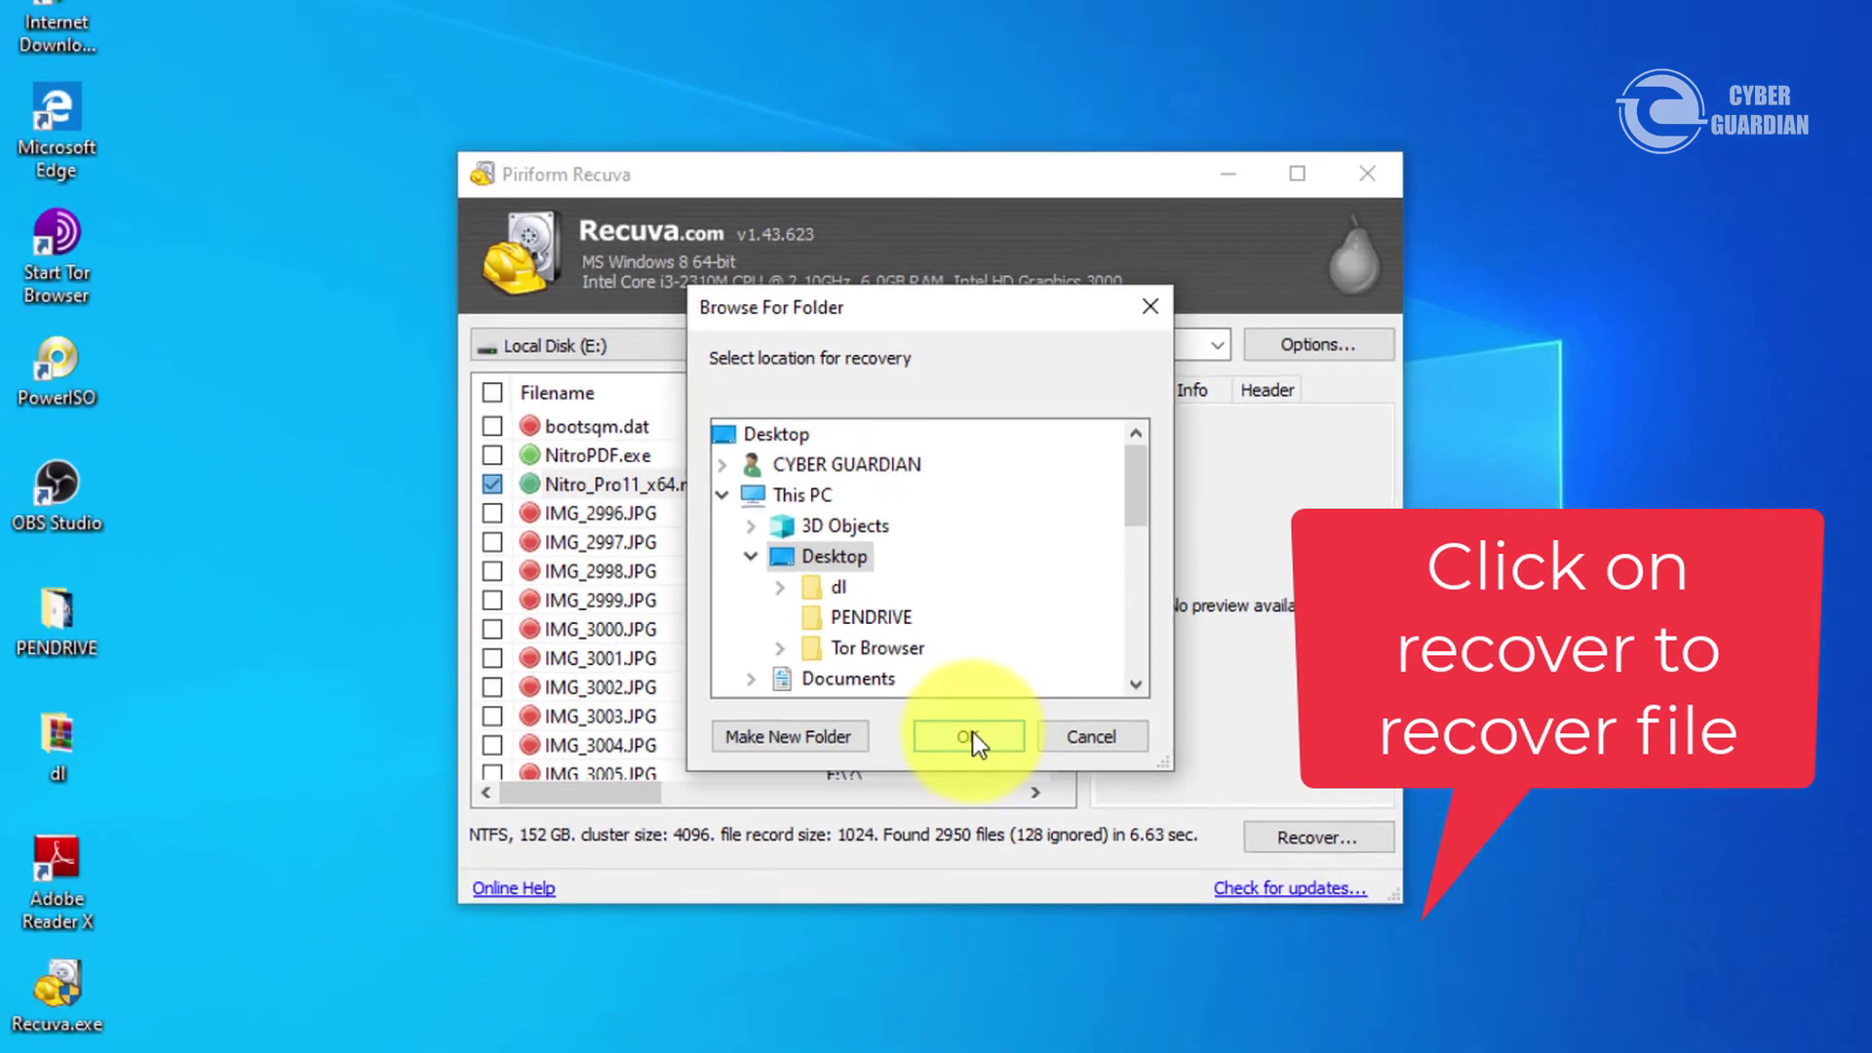
left_click(965, 802)
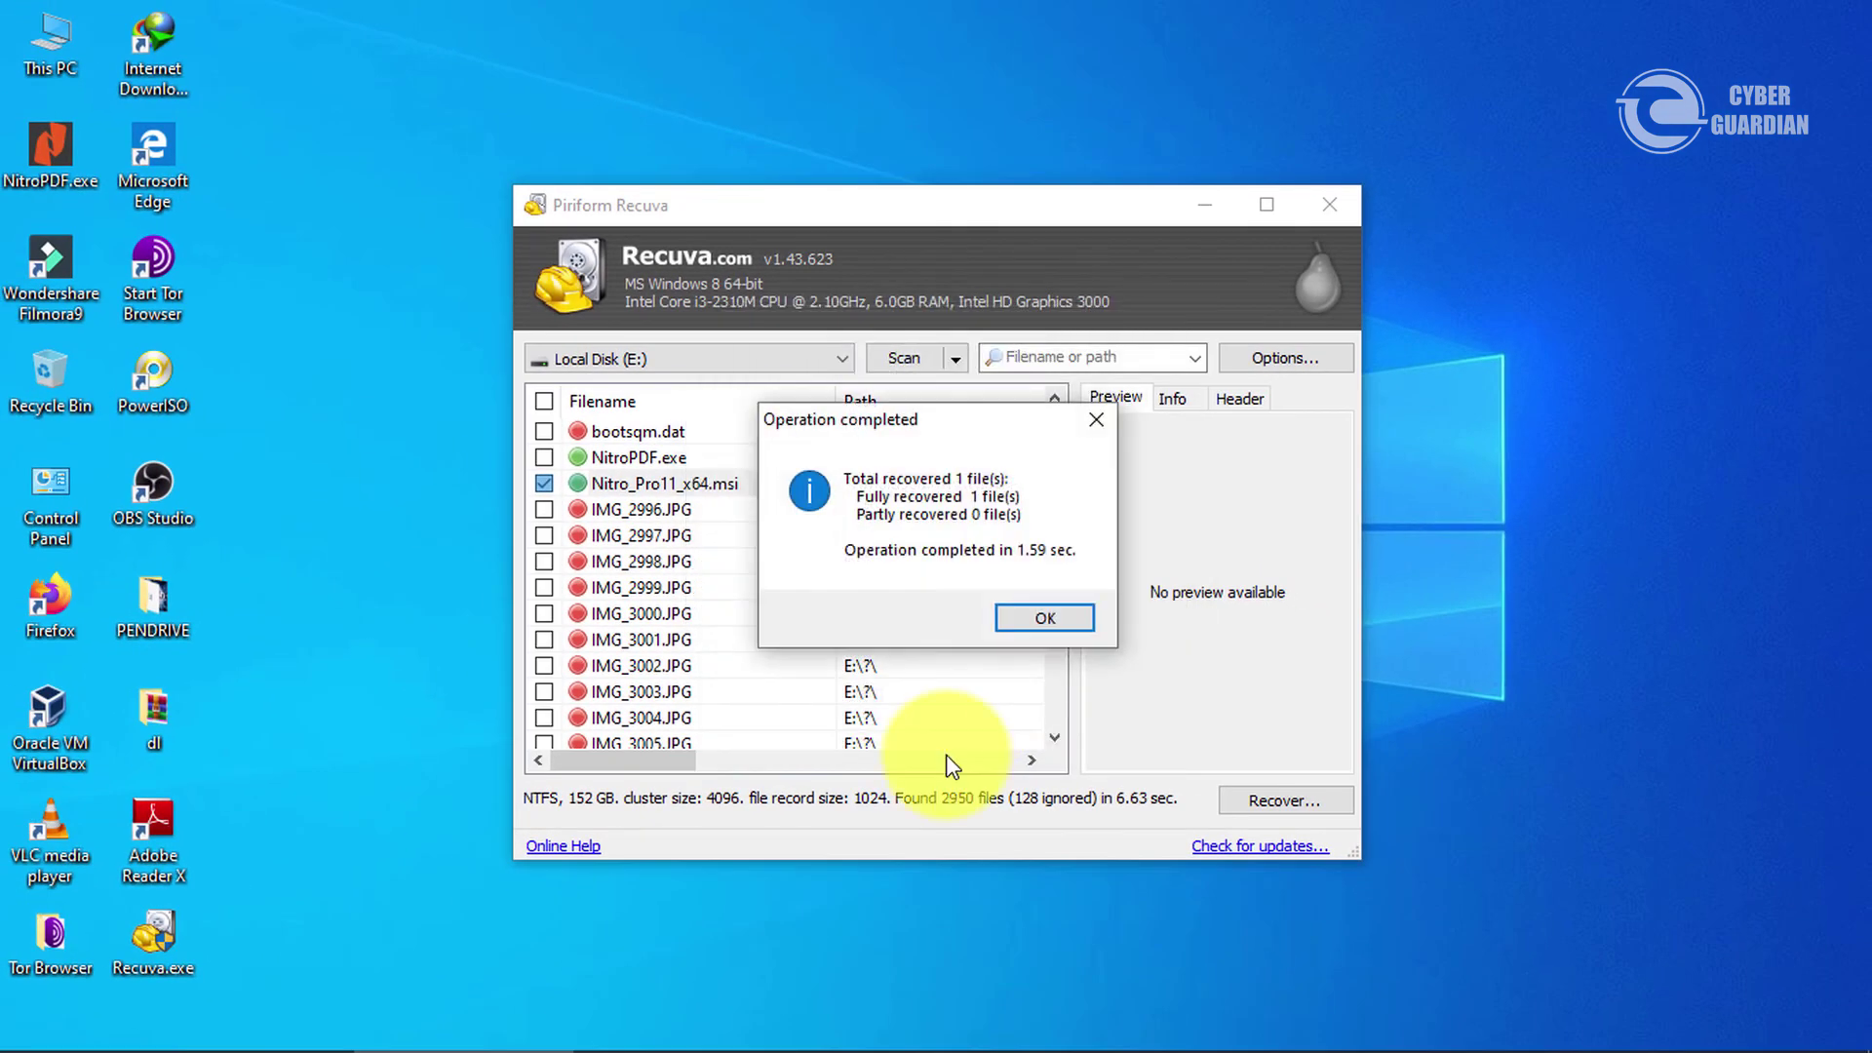
left_click(1019, 618)
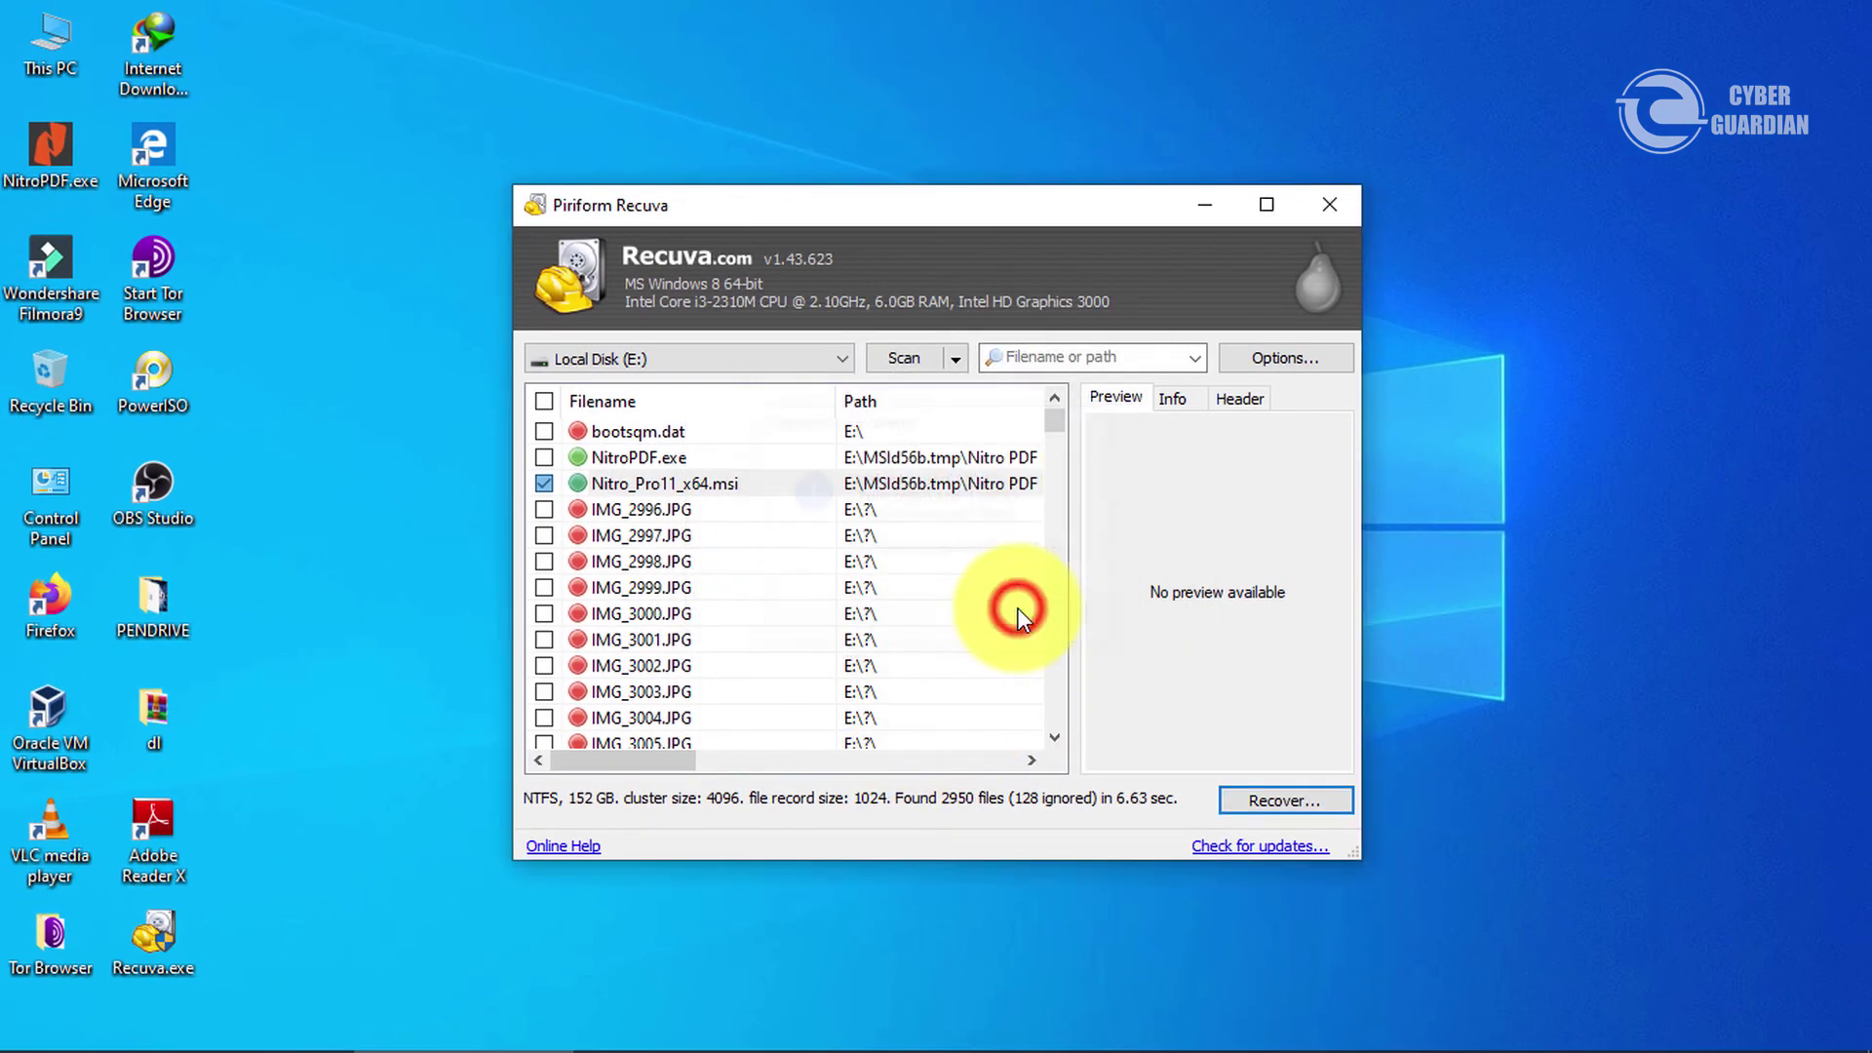
- Refresh the desktop and test that the recovered Nitro_Pro11_x64.msi launches Nitro Pro Setup, cancelling the installation and exiting the wizard
right_click(288, 283)
left_click(334, 369)
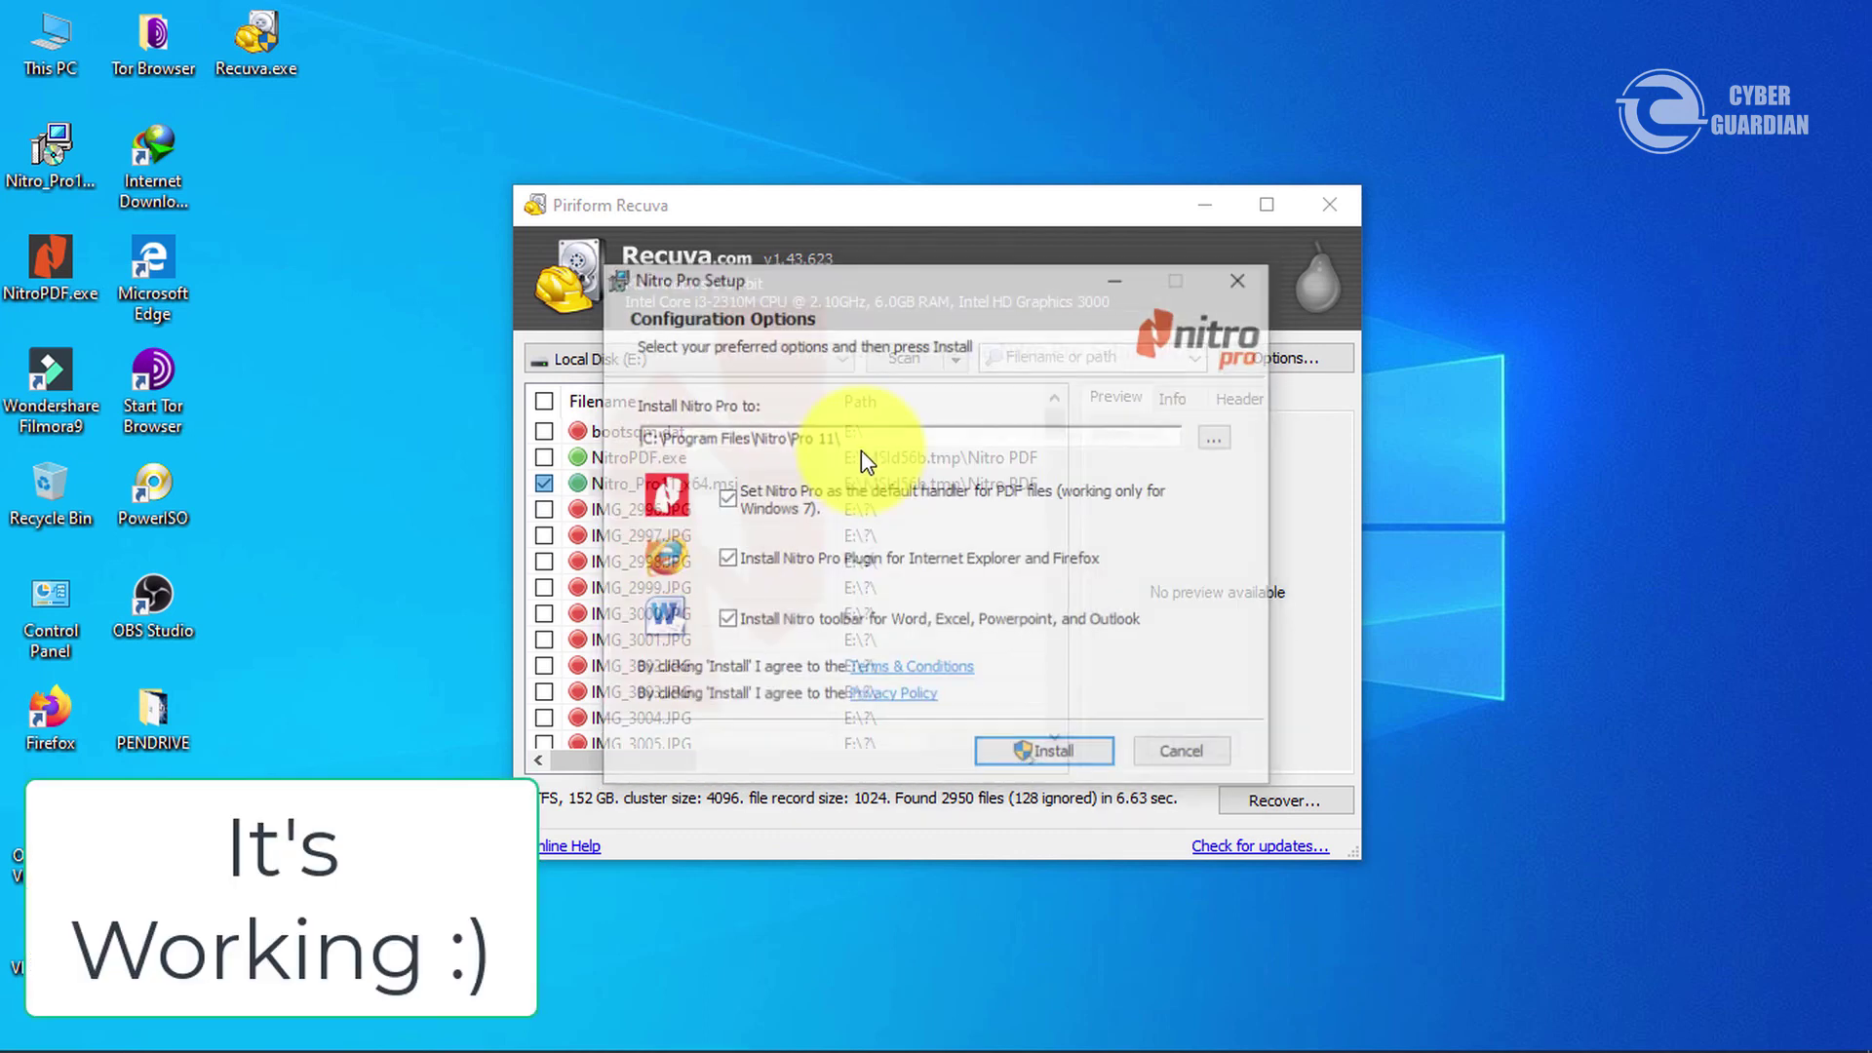
left_click(1222, 747)
left_click(881, 589)
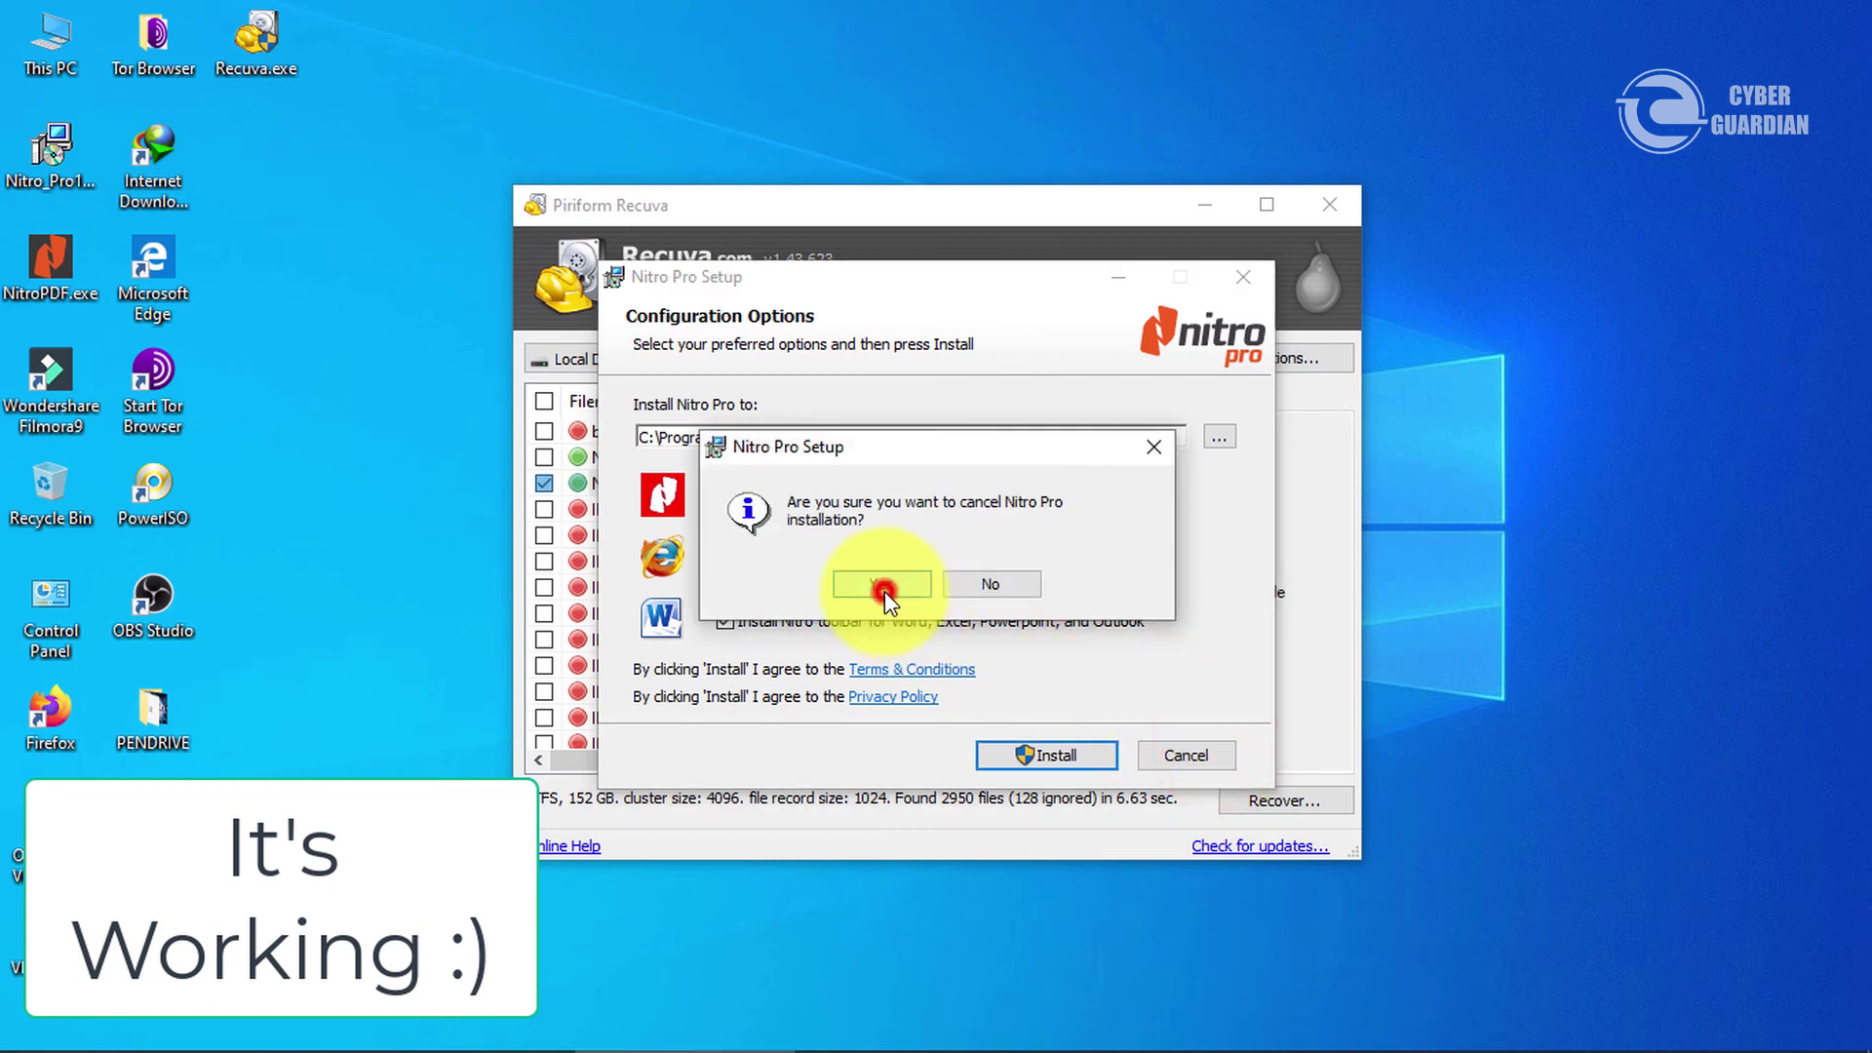
left_click(1081, 755)
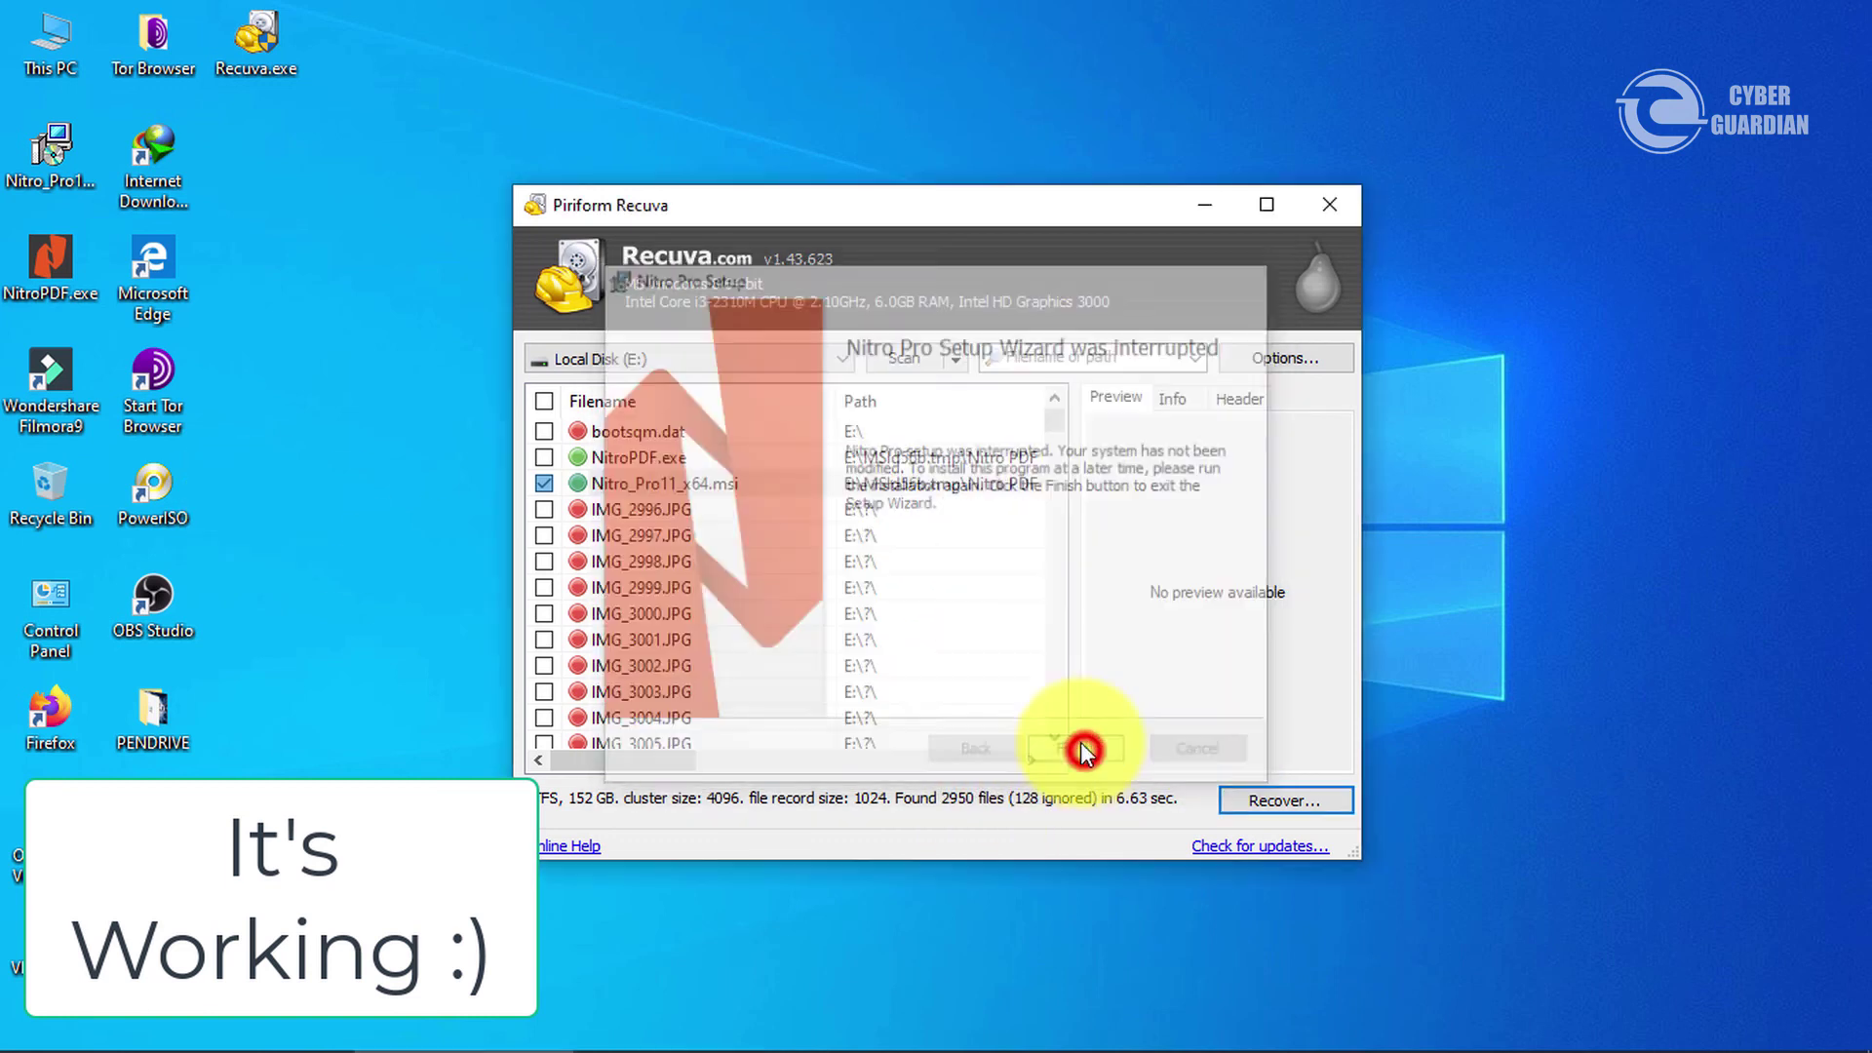